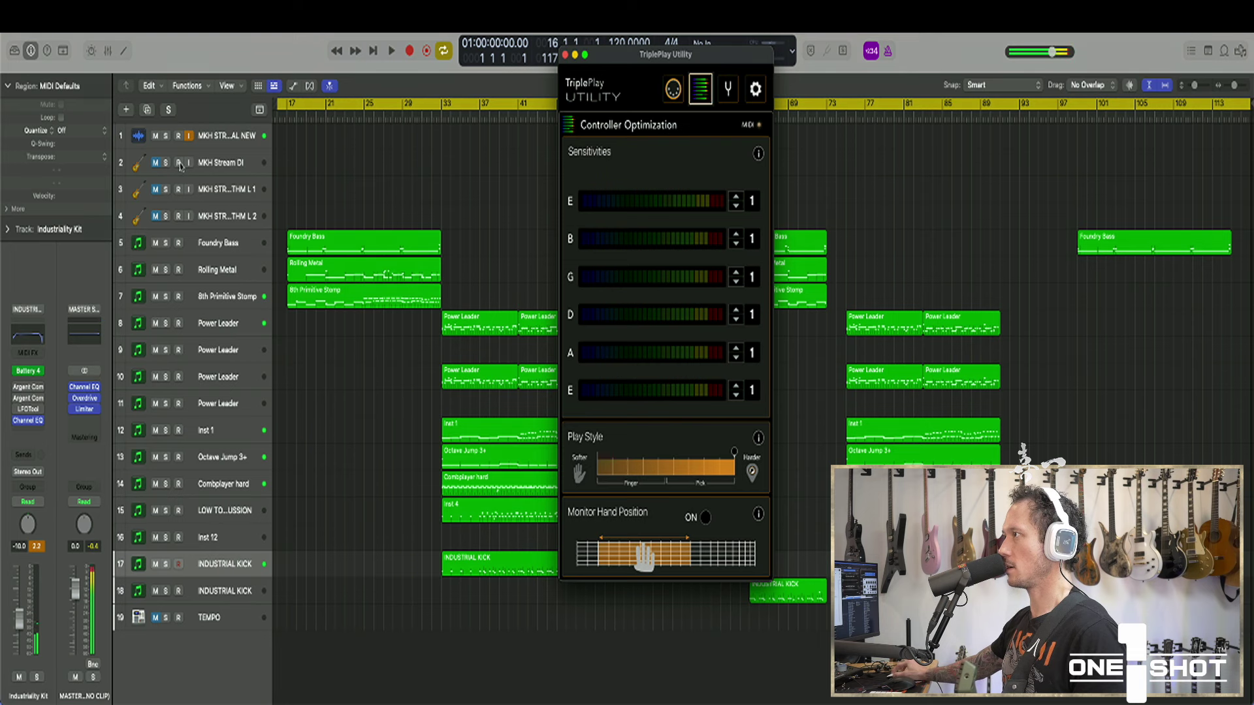
# - Arm the MKH Stream DI track for recording and switch to TriplePlay Utility
pyautogui.click(181, 167)
pyautogui.click(207, 165)
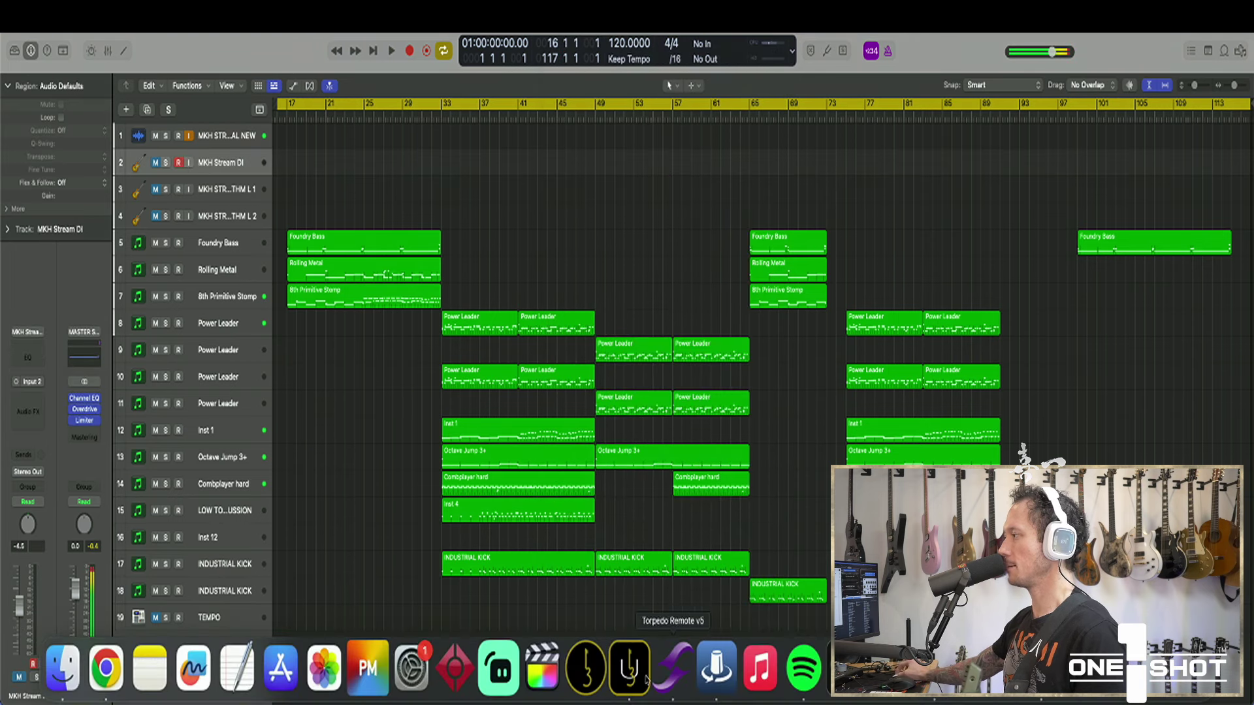
pyautogui.click(630, 676)
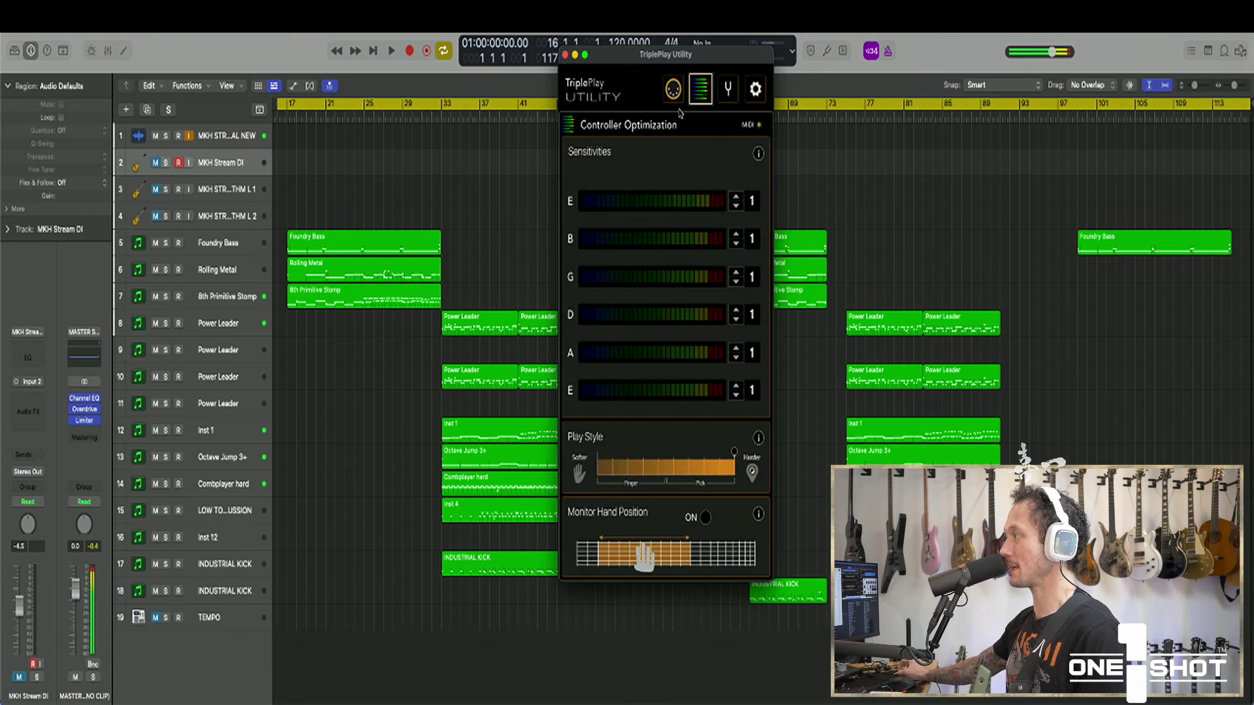
# - Go through the play style and tuner settings, and set the MIDI transpose to -1 octaves
pyautogui.moveTo(734, 452); pyautogui.dragTo(742, 484)
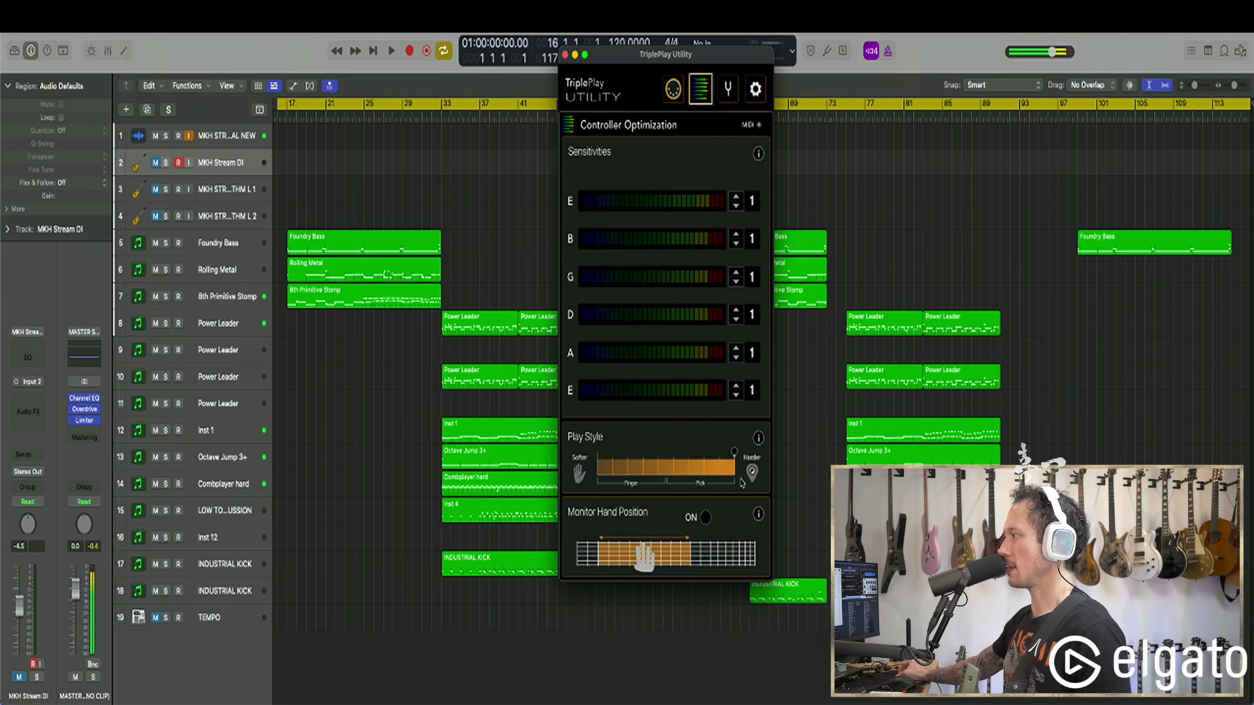
pyautogui.click(727, 97)
pyautogui.click(676, 93)
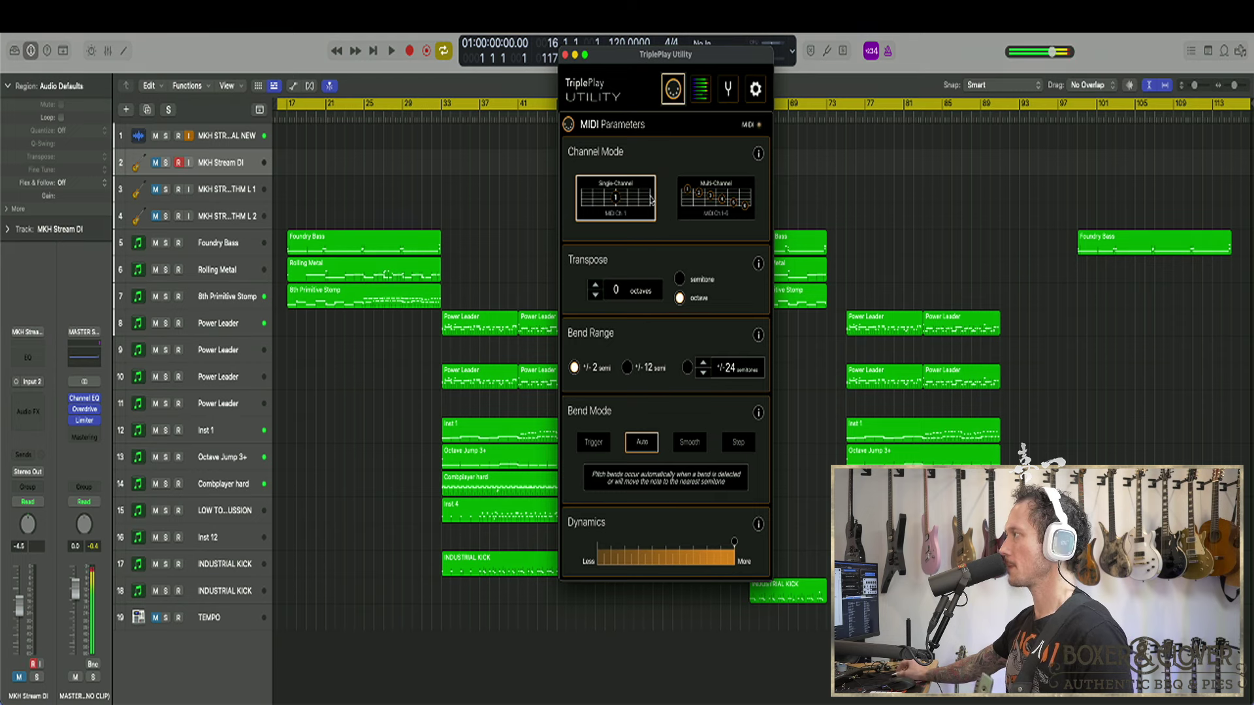
pyautogui.click(595, 295)
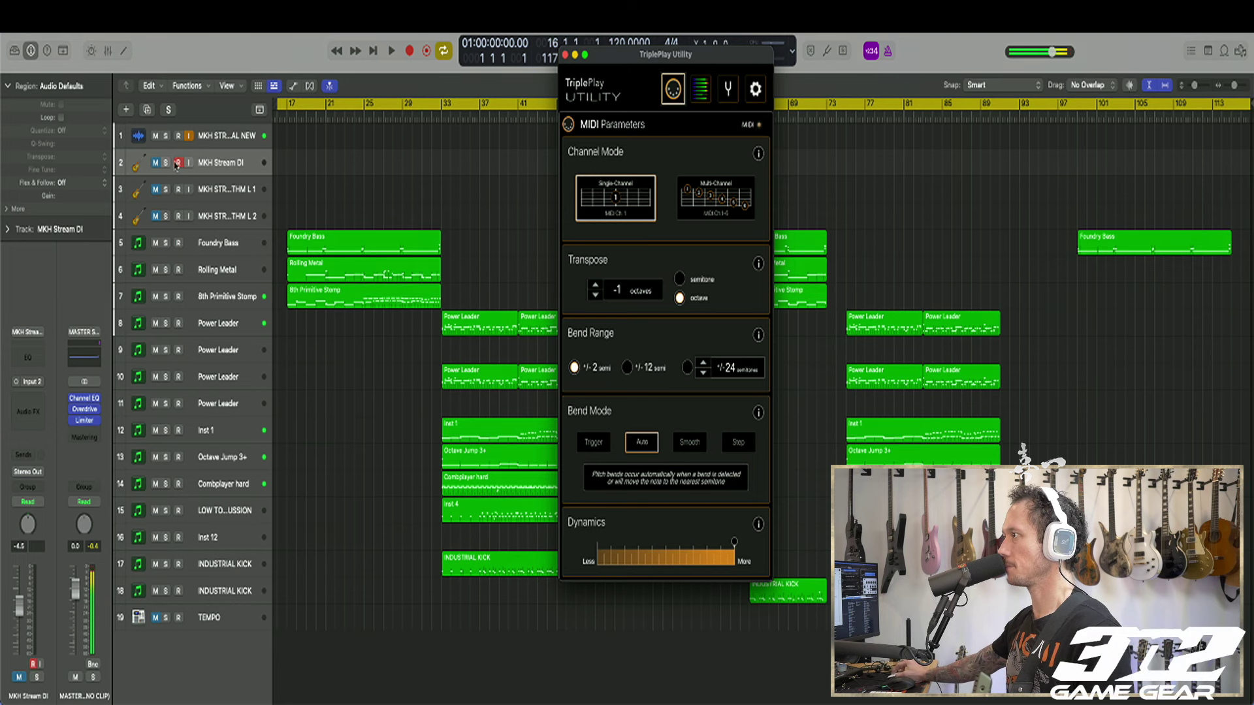
# - Move record arming from MKH Stream DI to the Power Leader track on row 8 and enable input monitoring on MKH Stream DI
pyautogui.click(179, 325)
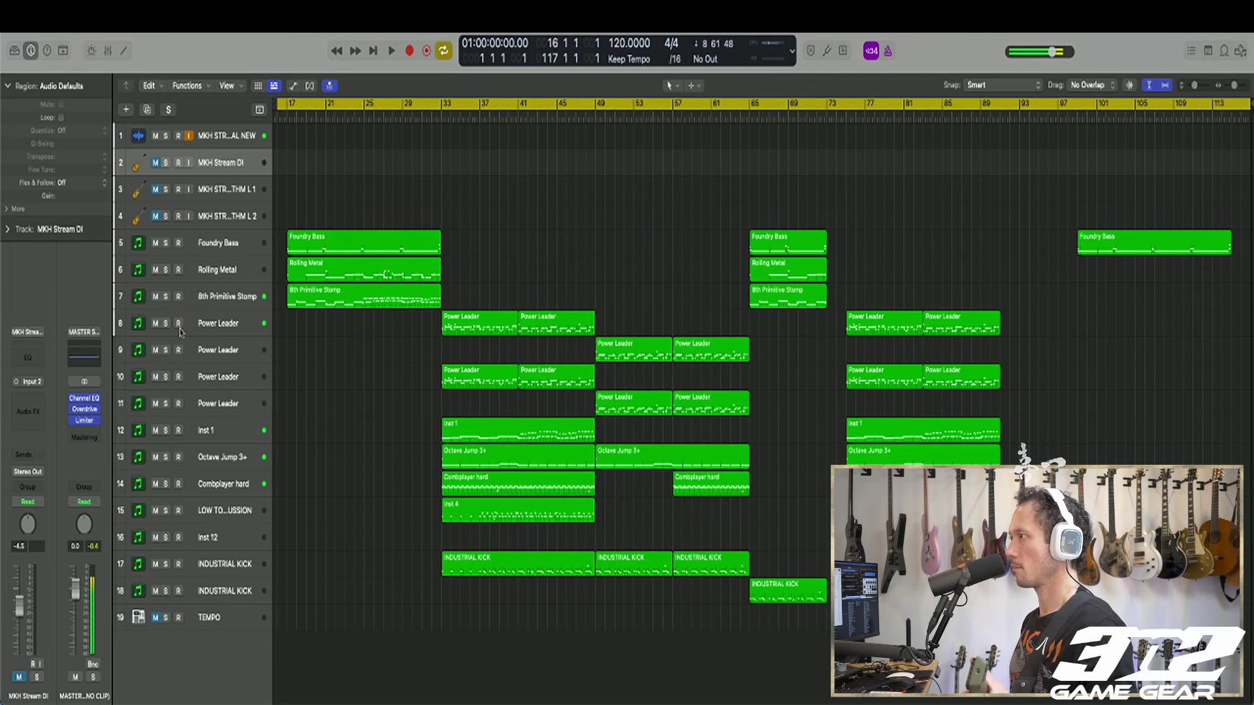
pyautogui.click(180, 327)
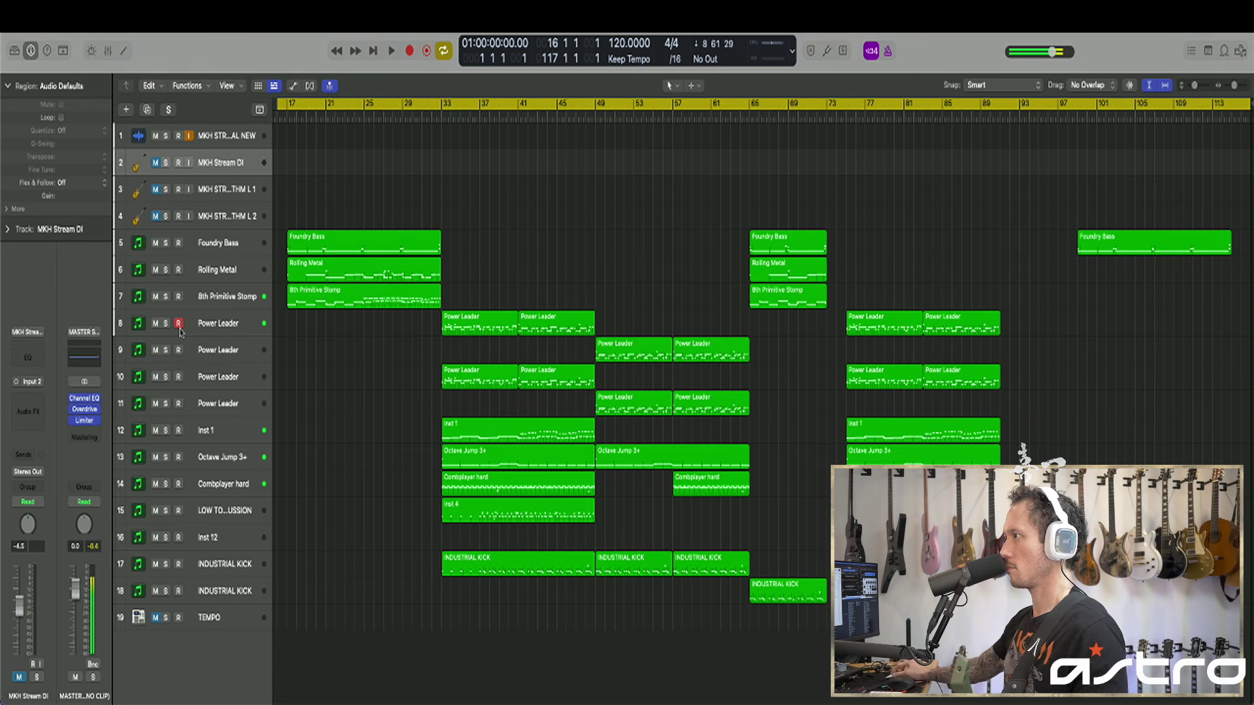
pyautogui.click(188, 162)
# - Set the TriplePlay Utility transpose to 0 octaves and record-arm the MKH STR...AL NEW track in the project
pyautogui.click(617, 671)
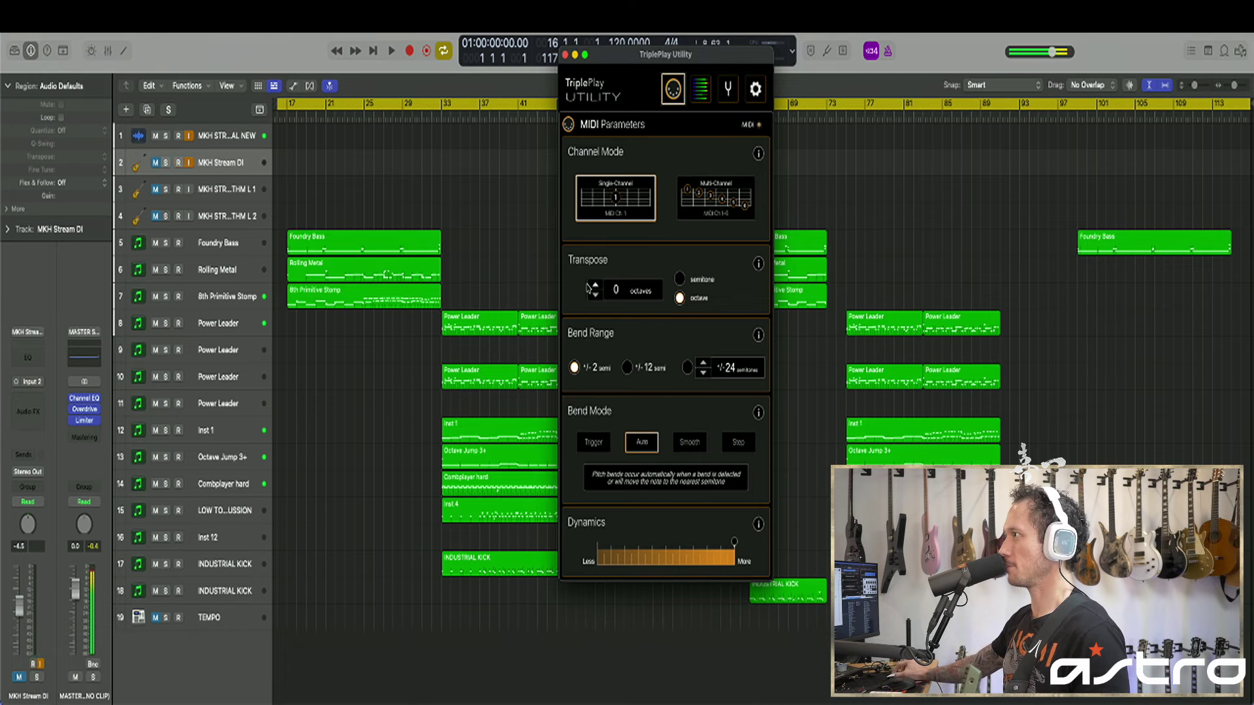
pyautogui.click(203, 135)
pyautogui.click(203, 136)
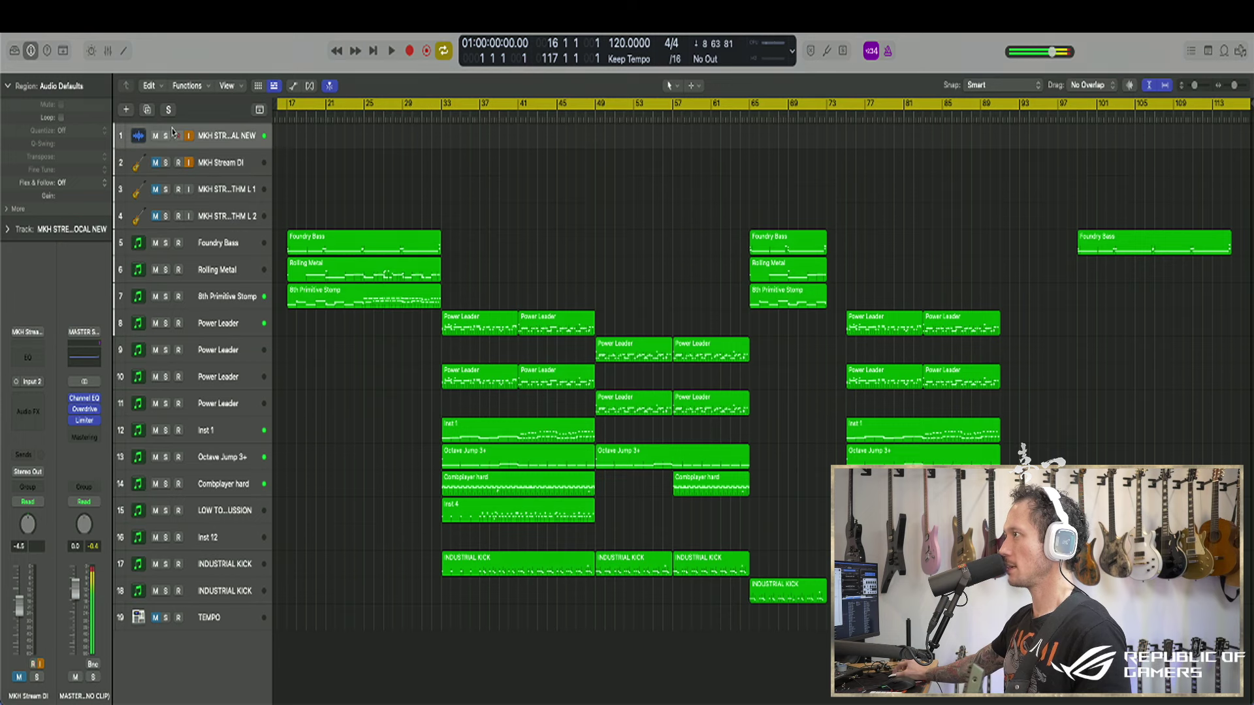
# - Select the Power Leader track on row 8 and show the string sensitivities in TriplePlay Utility's Controller Optimization
pyautogui.click(218, 324)
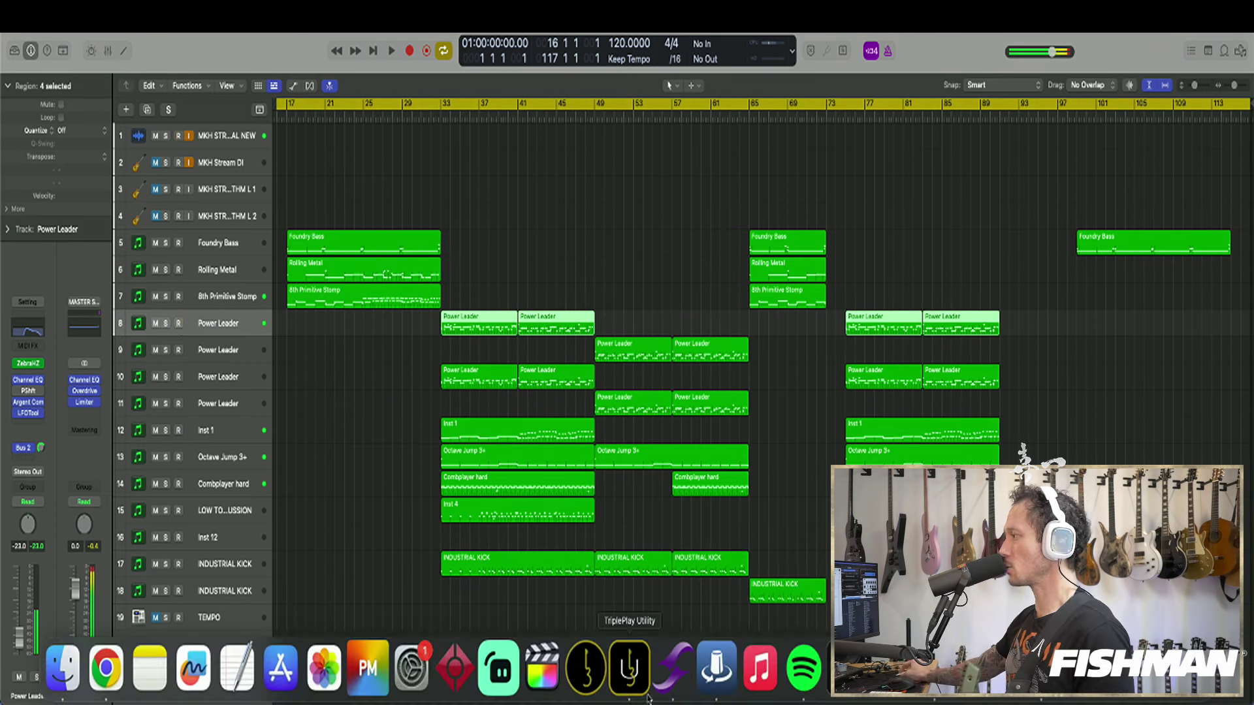
pyautogui.click(637, 687)
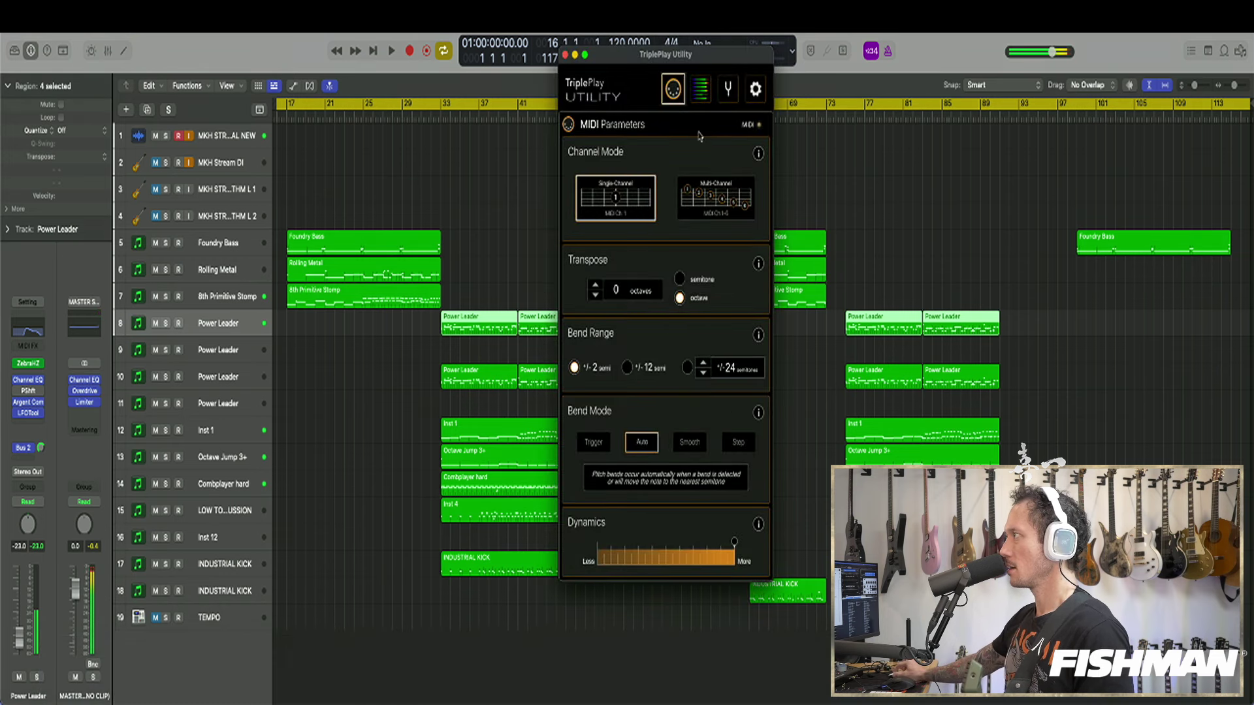
pyautogui.click(701, 95)
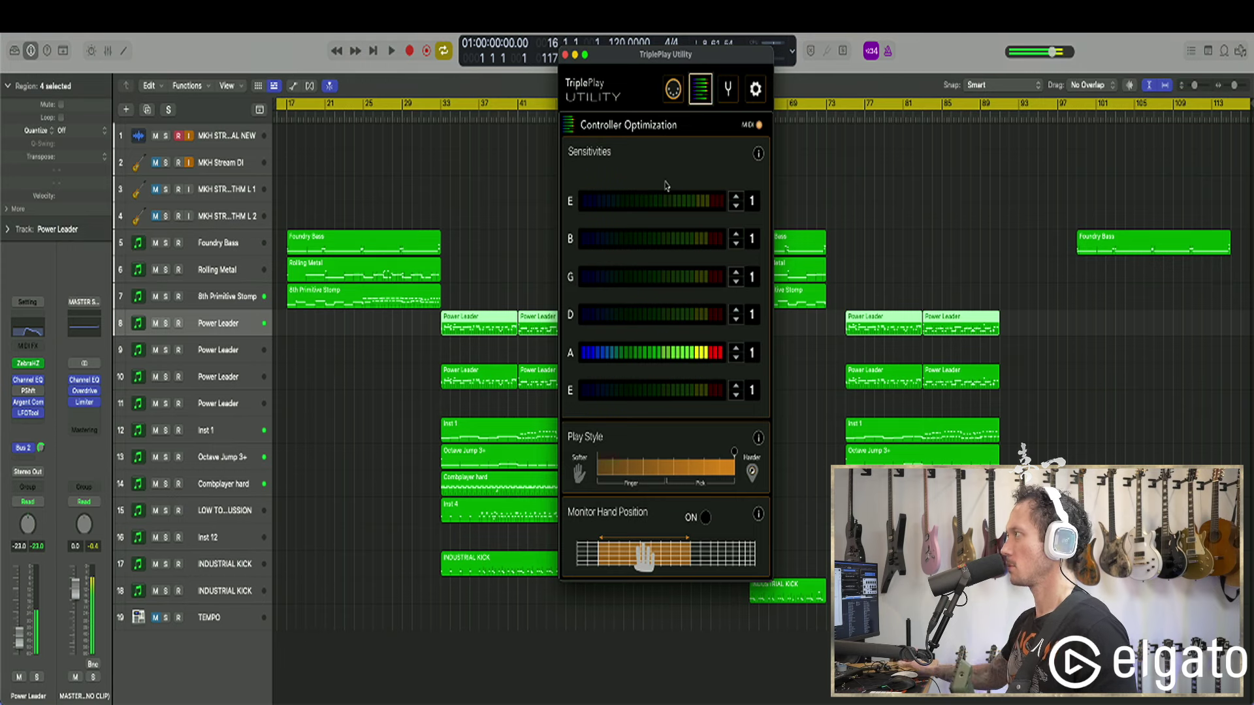
# - Try the Smooth and Step bend modes in the MIDI Parameters, then return to Auto
pyautogui.click(673, 89)
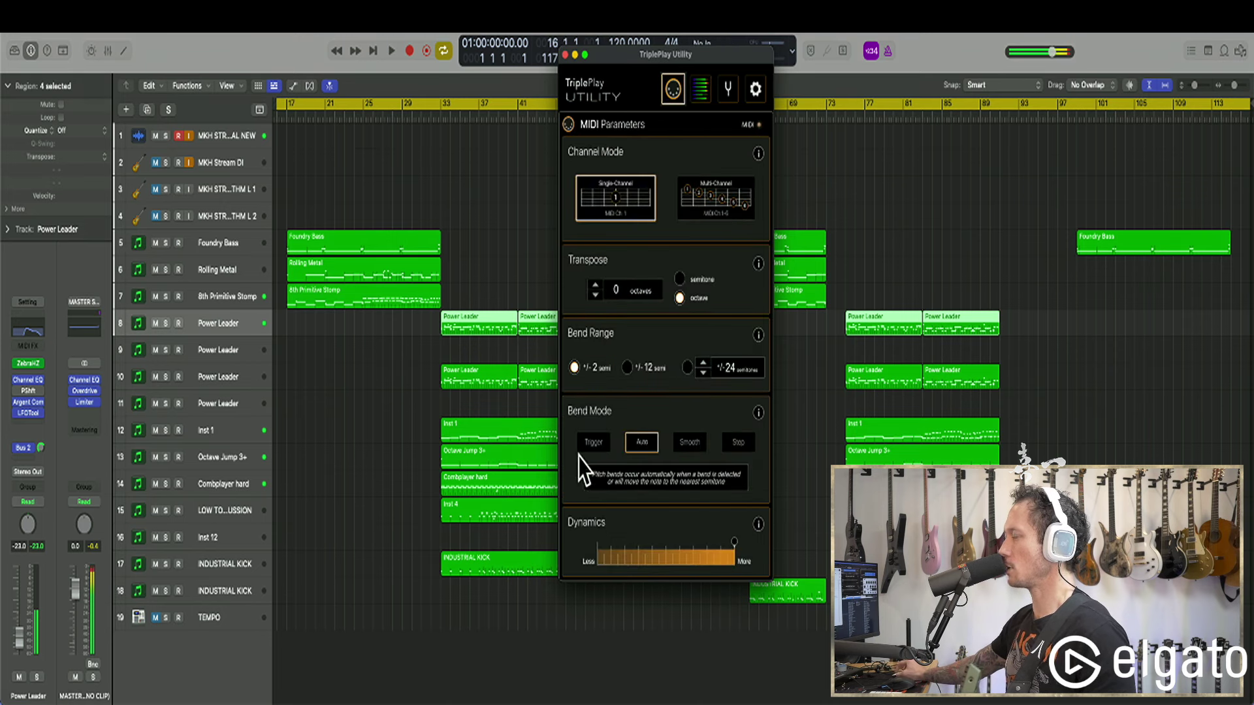
pyautogui.click(687, 444)
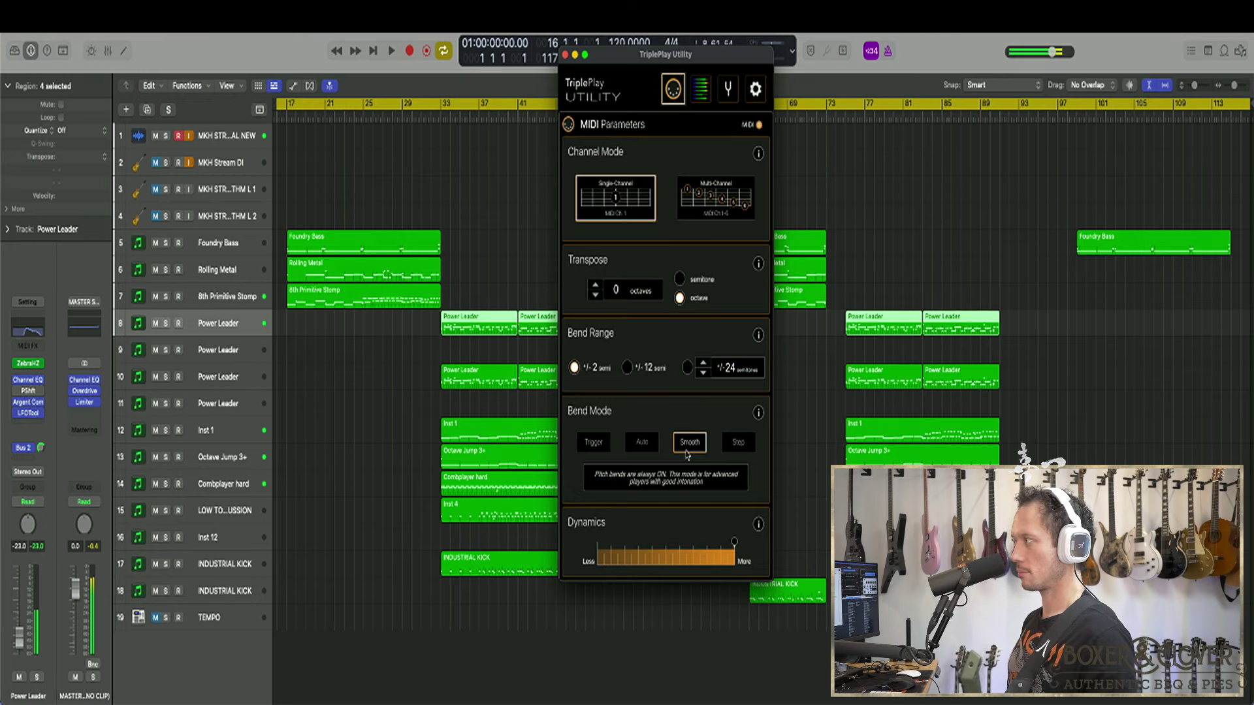
pyautogui.click(736, 447)
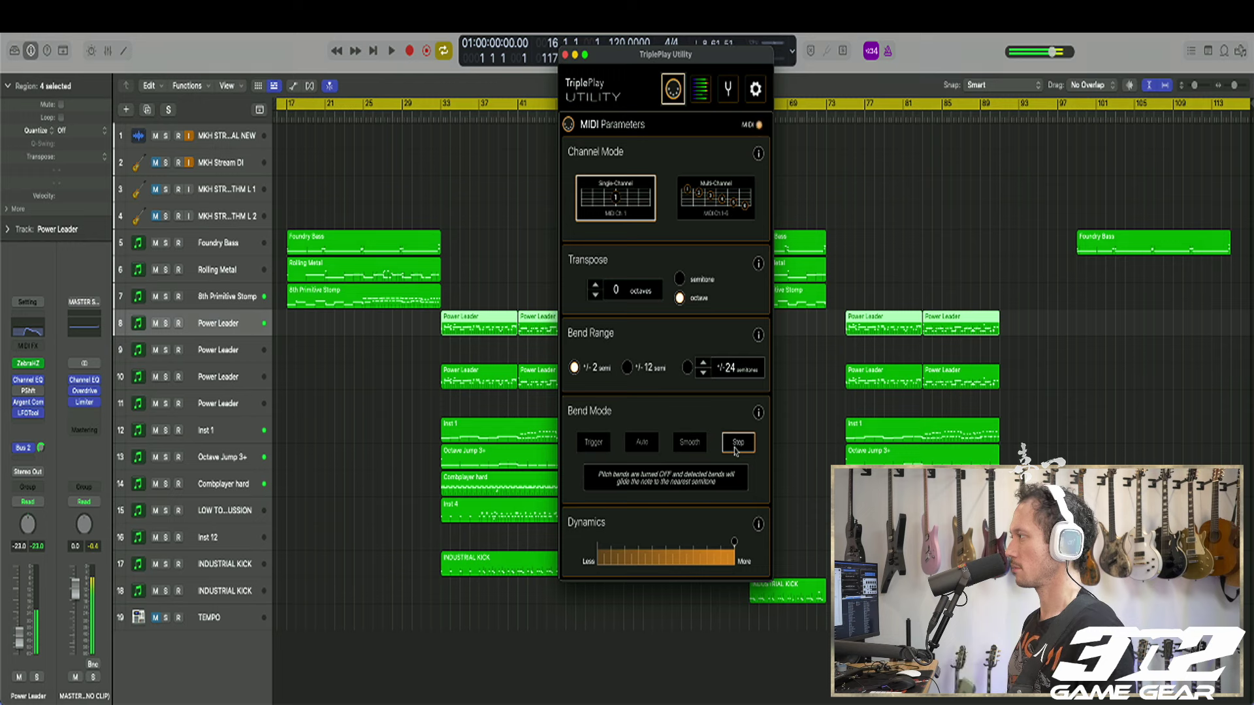
pyautogui.click(642, 444)
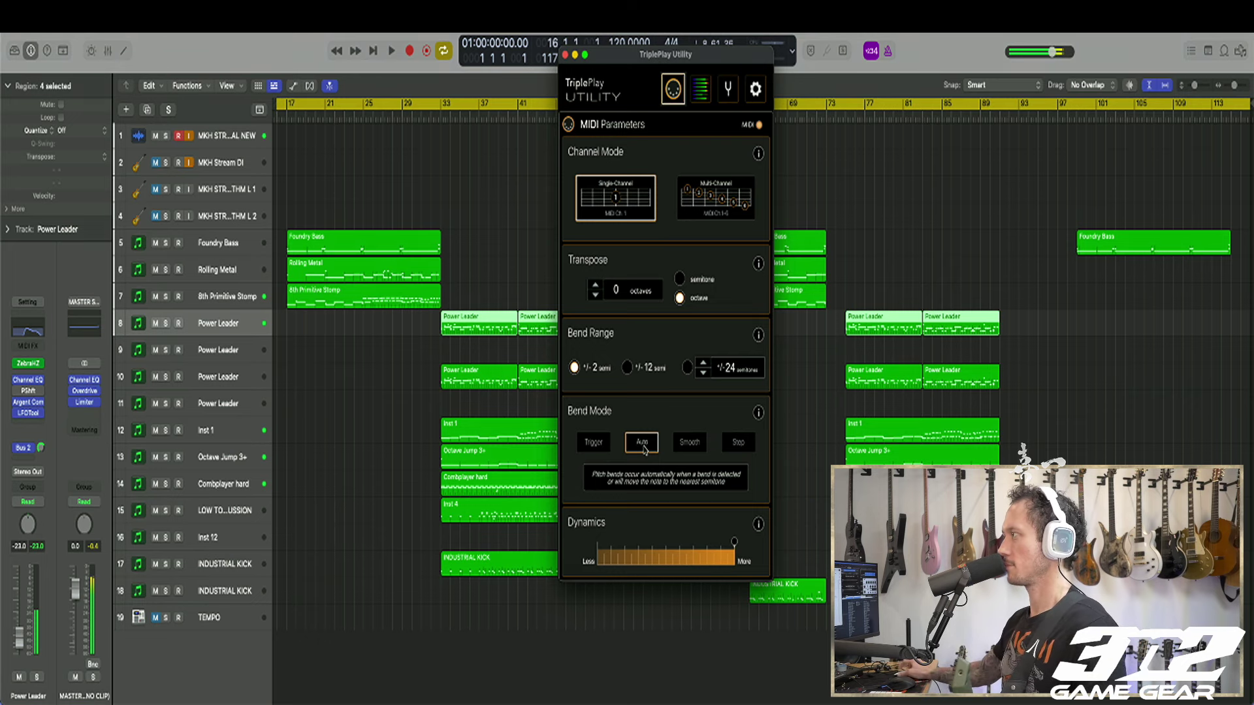
# - Return to the project and bypass the insert effects and the Bus 2 send on the Power Leader channel
pyautogui.click(496, 261)
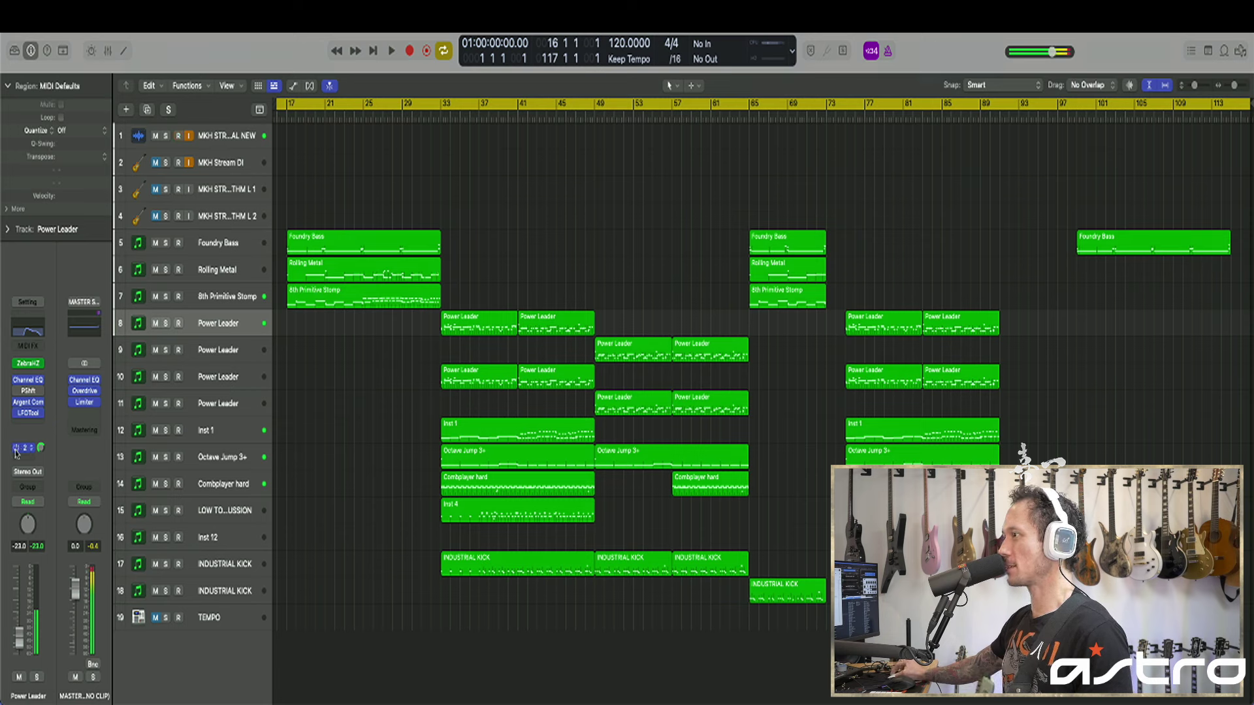
pyautogui.moveTo(17, 410); pyautogui.dragTo(16, 379)
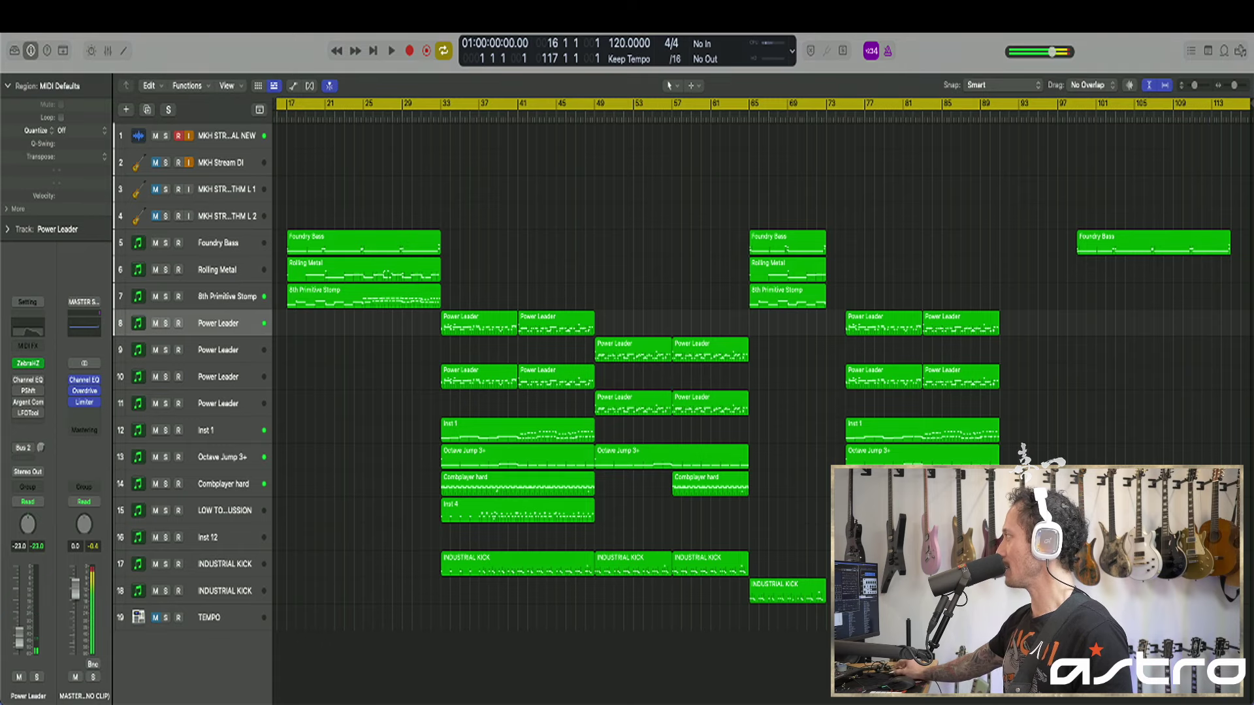
# - Open the ZebraHZ instrument on the Power Leader channel and show its preset browser
pyautogui.click(28, 363)
pyautogui.moveTo(968, 36); pyautogui.dragTo(581, 32)
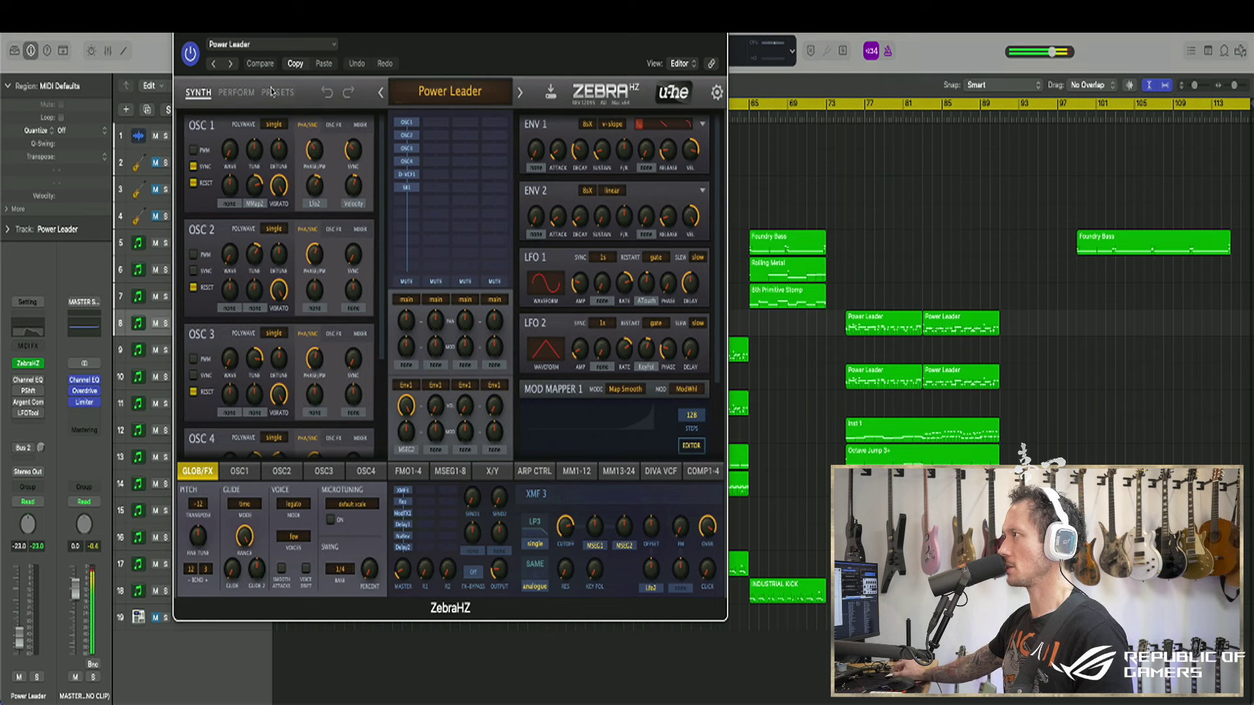
pyautogui.click(246, 94)
pyautogui.click(282, 93)
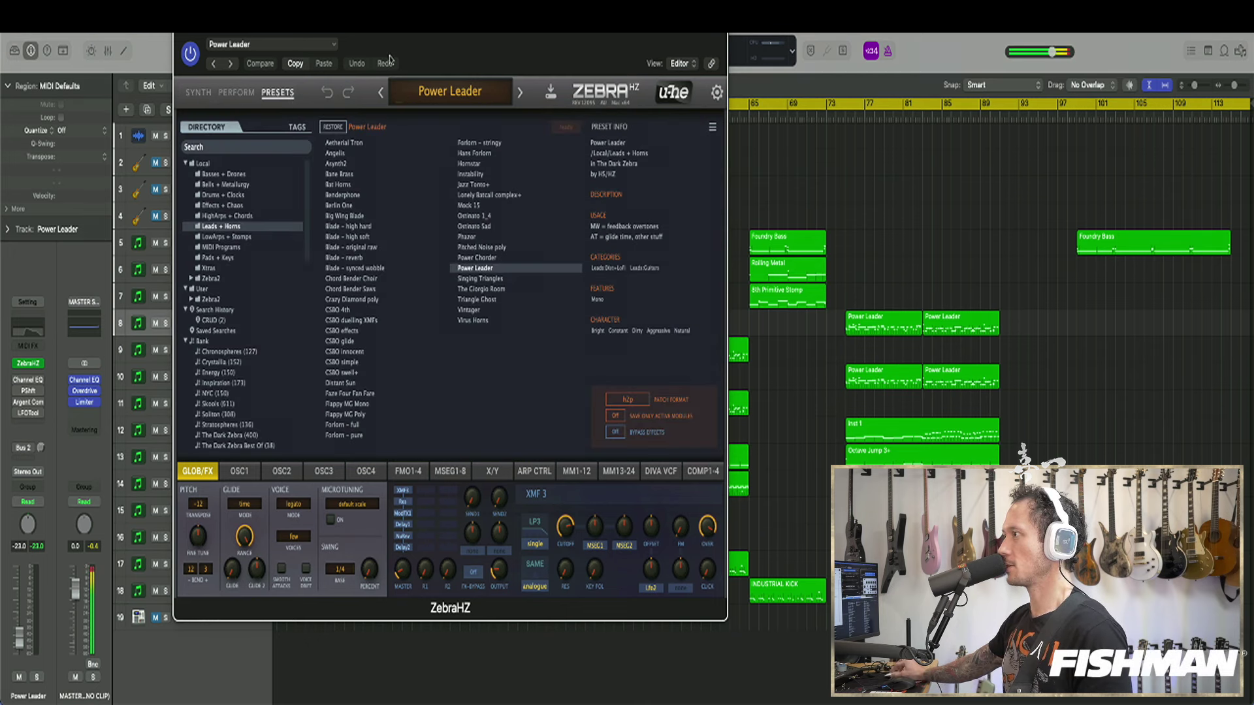
pyautogui.moveTo(387, 58); pyautogui.dragTo(404, 57)
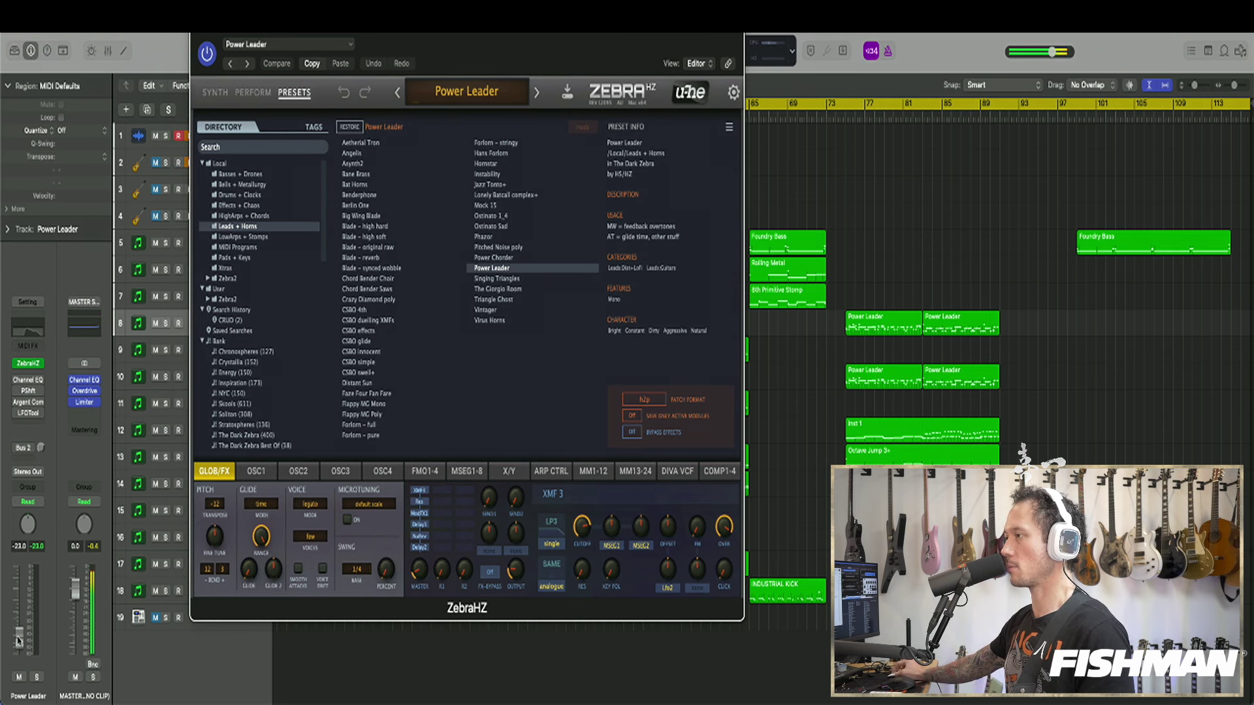
# - Raise the Power Leader channel volume to 0.0 dB and look through ZebraHZ's Synth and Perform pages before returning to its presets
pyautogui.moveTo(20, 642); pyautogui.dragTo(20, 588)
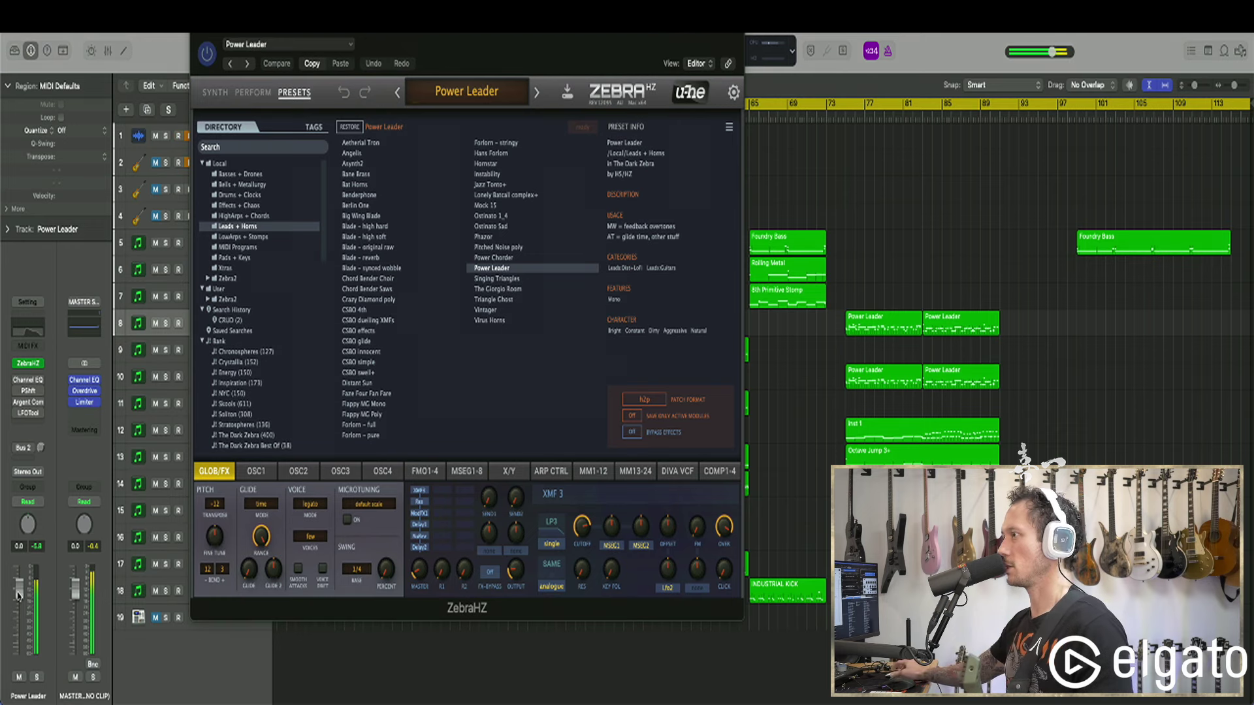
pyautogui.click(215, 92)
pyautogui.click(253, 93)
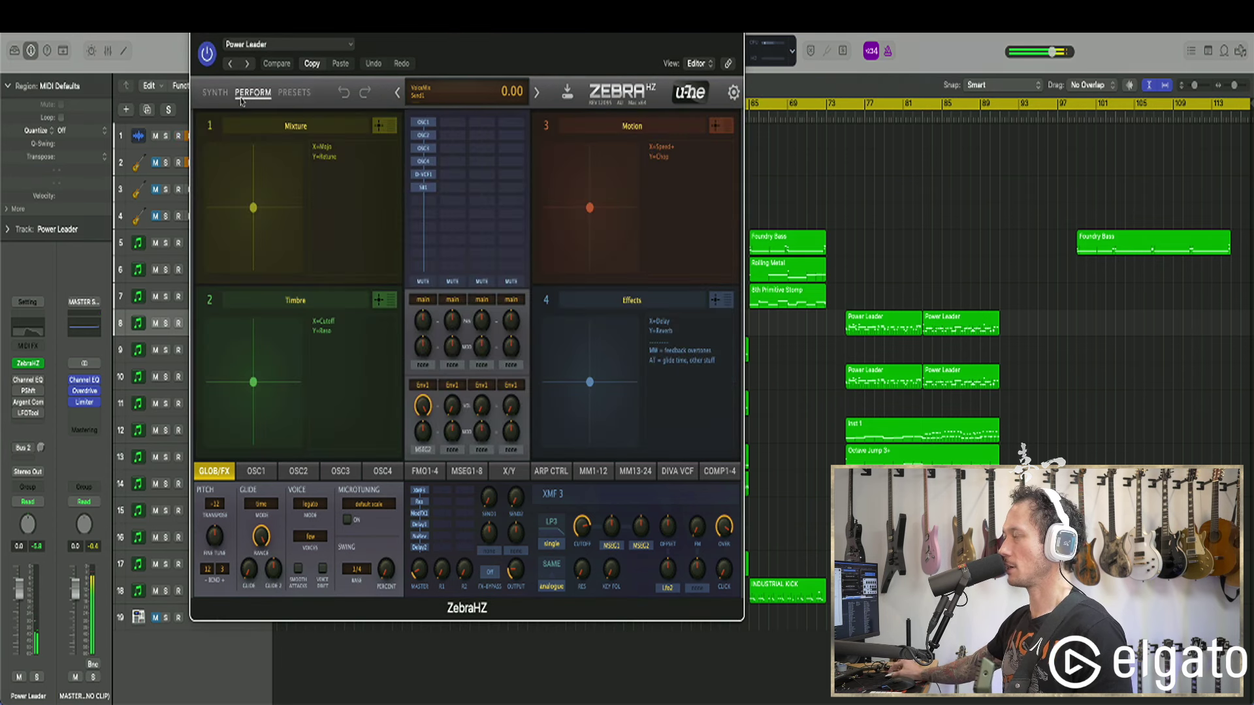
pyautogui.click(294, 93)
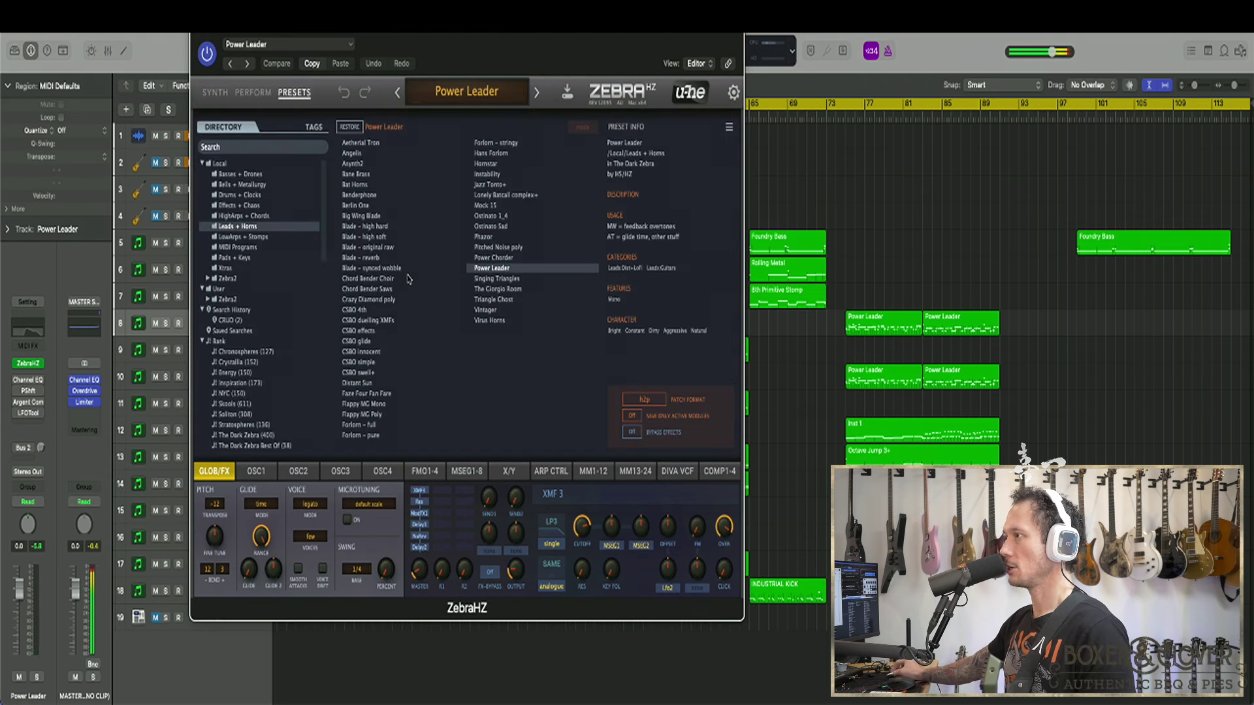
# - Re-enable the Power Leader Channel EQ, inspect its curve, and lower the channel volume to -25.0 dB
pyautogui.moveTo(18, 384)
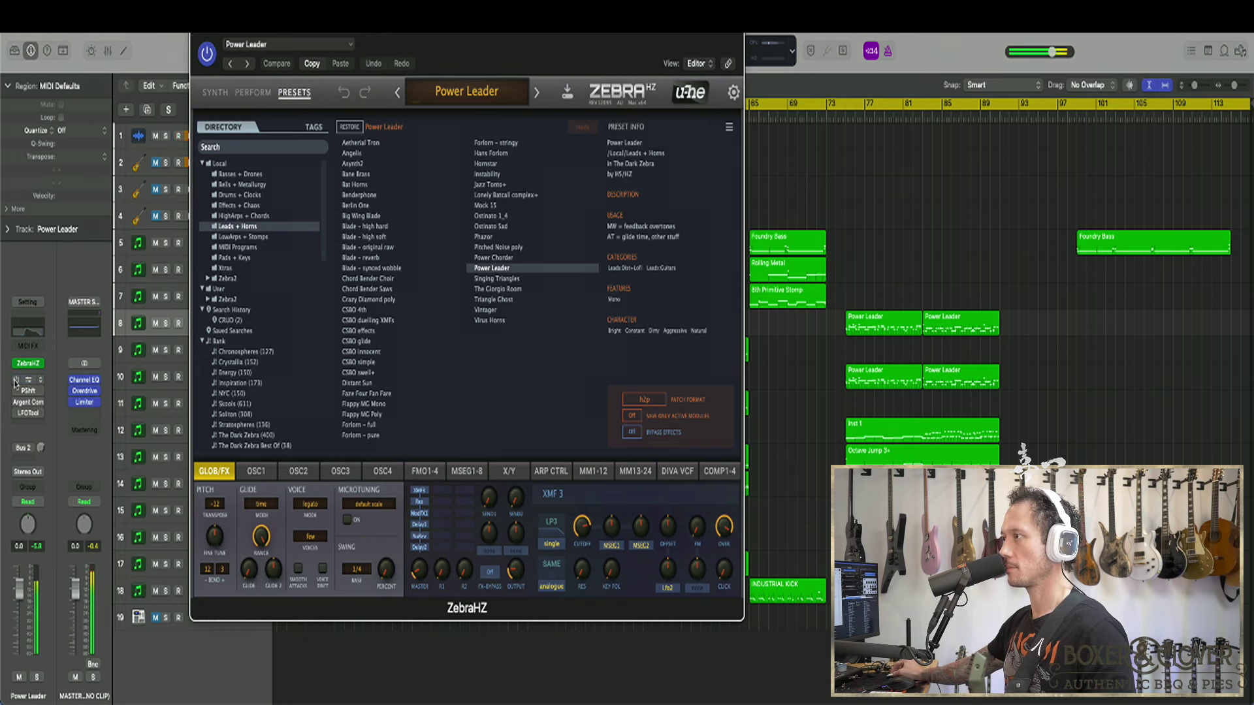
pyautogui.click(28, 381)
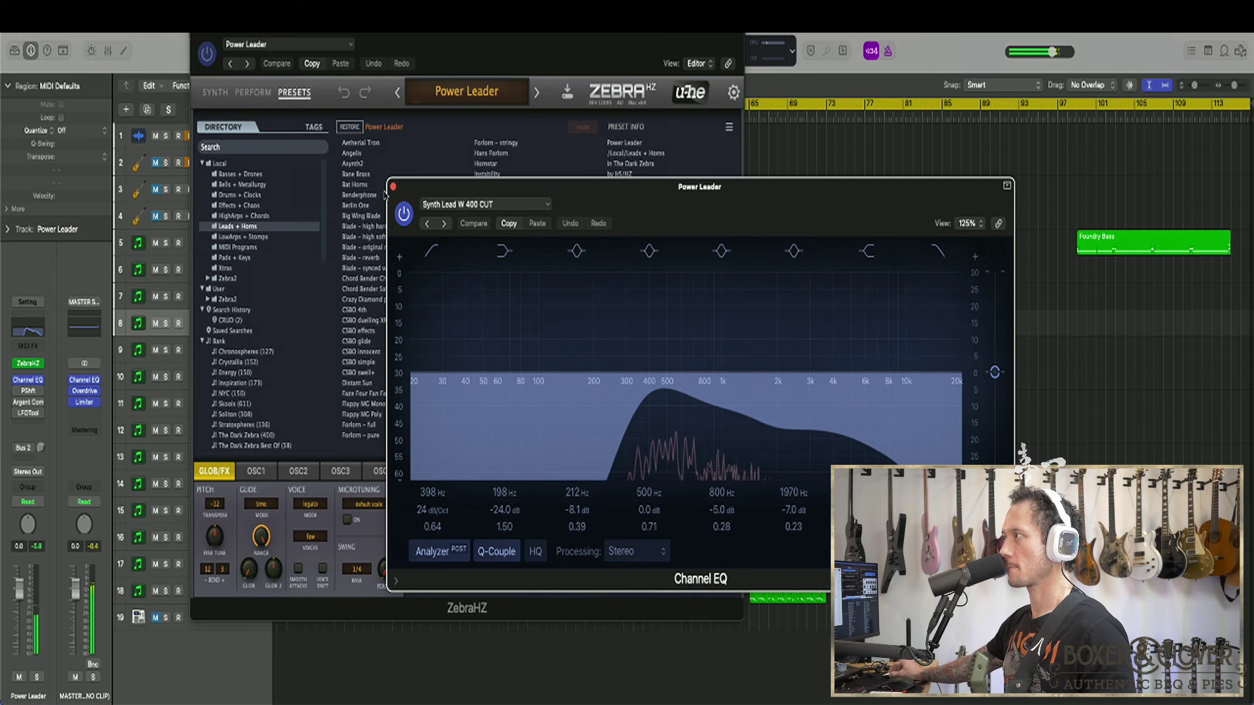
pyautogui.click(27, 381)
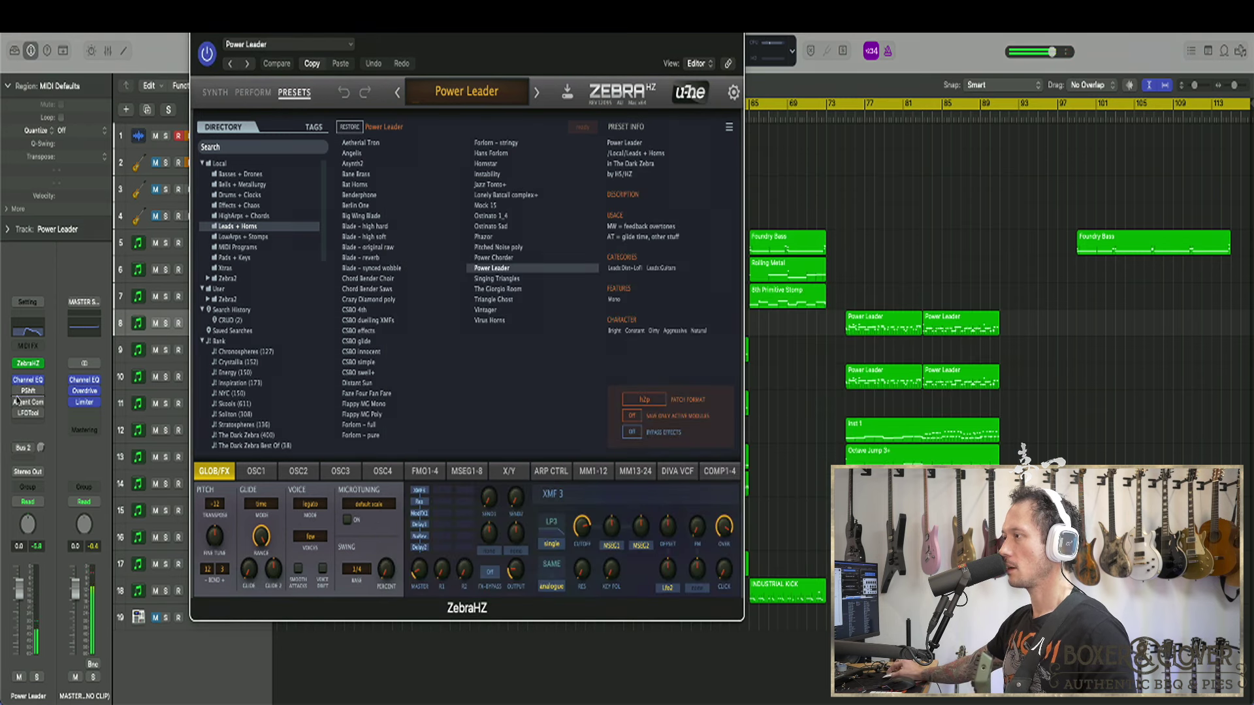
pyautogui.moveTo(23, 595); pyautogui.dragTo(22, 637)
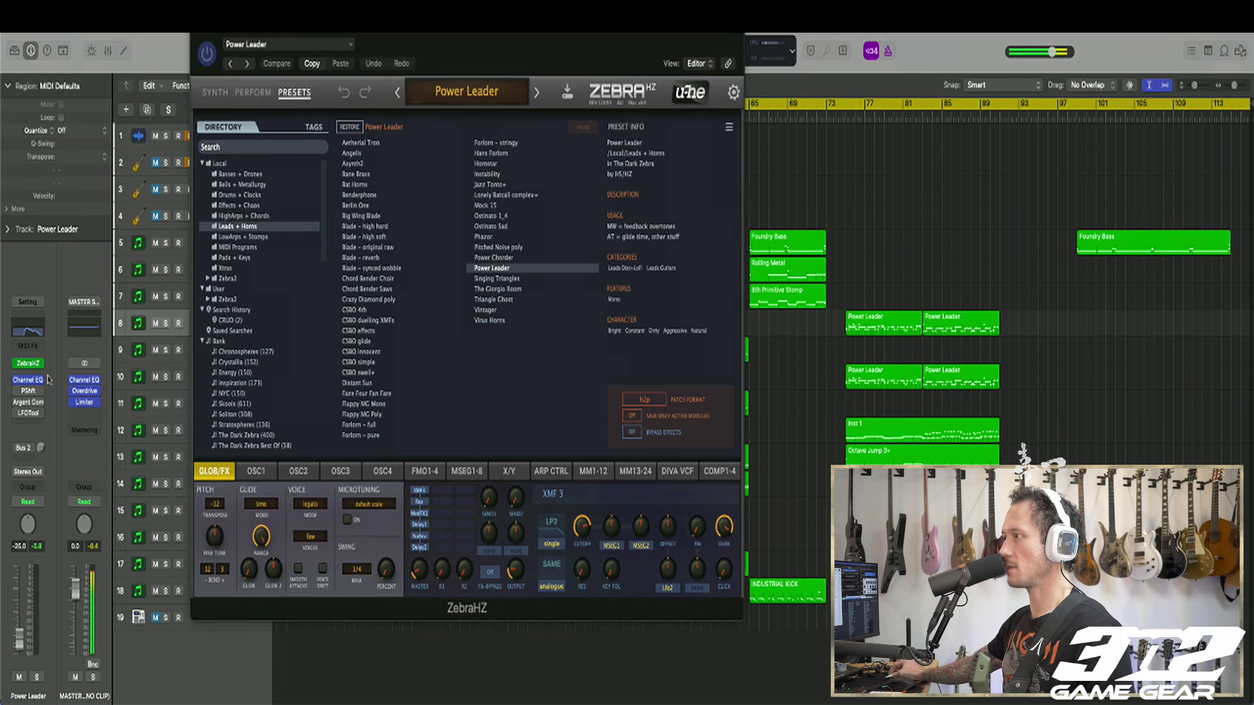
# - Re-enable and open the Argent Compressor on Power Leader, and set the channel volume to -22.5 dB
pyautogui.click(27, 402)
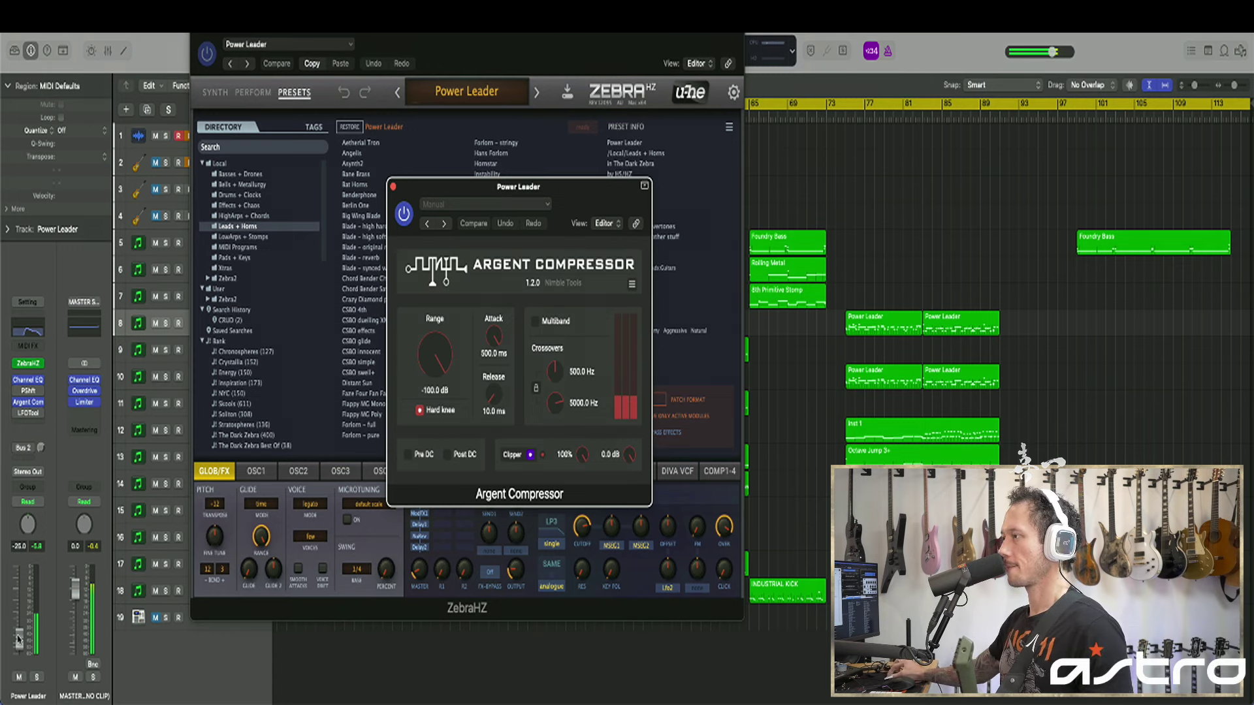
pyautogui.moveTo(19, 637); pyautogui.dragTo(18, 634)
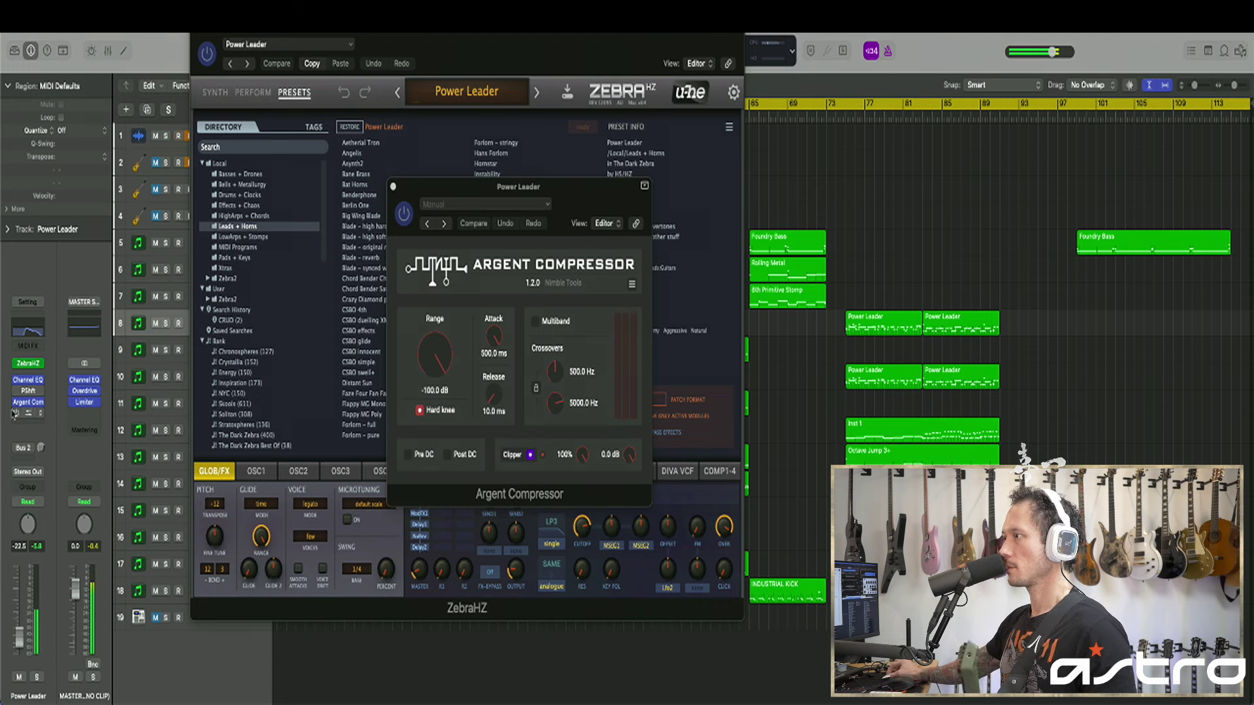
# - Turn the Power Leader's Bus 2 send back on and open the LFOTool plug-in on Aux 2
pyautogui.click(26, 451)
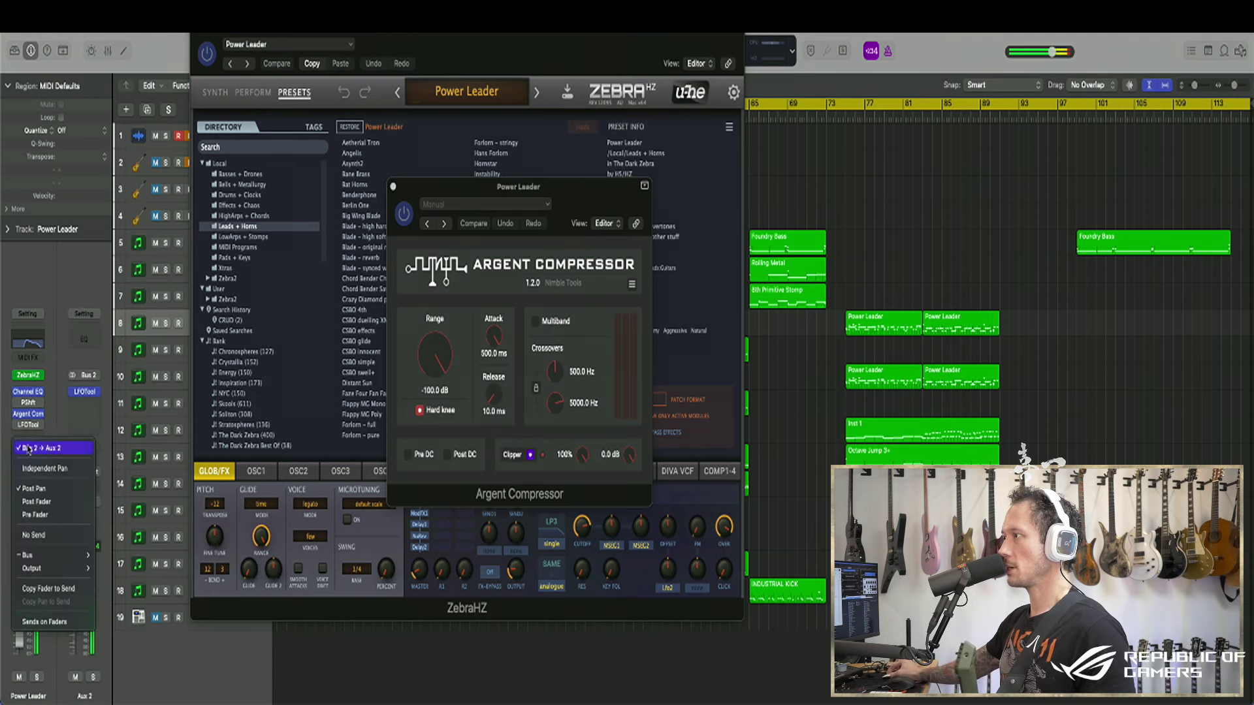
pyautogui.click(39, 463)
pyautogui.click(82, 394)
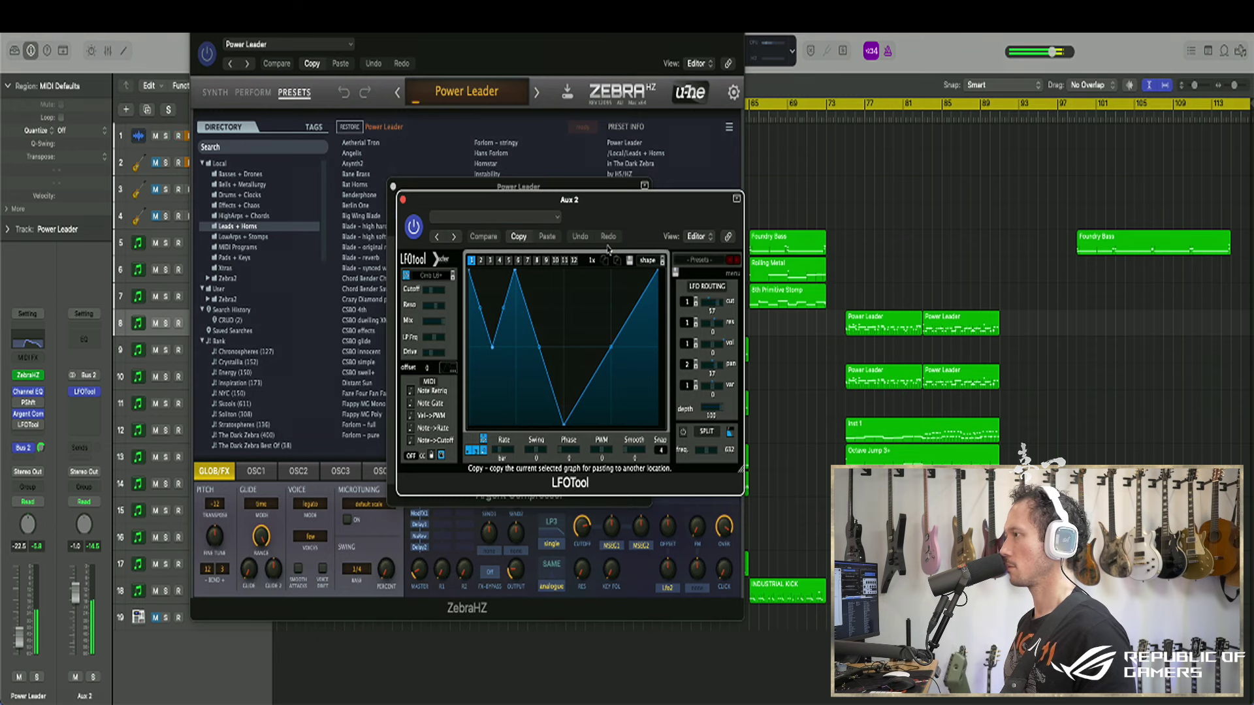
# - Load the TranceGate-1 preset from the TranceGate category in the Aux 2 LFOTool
pyautogui.click(699, 260)
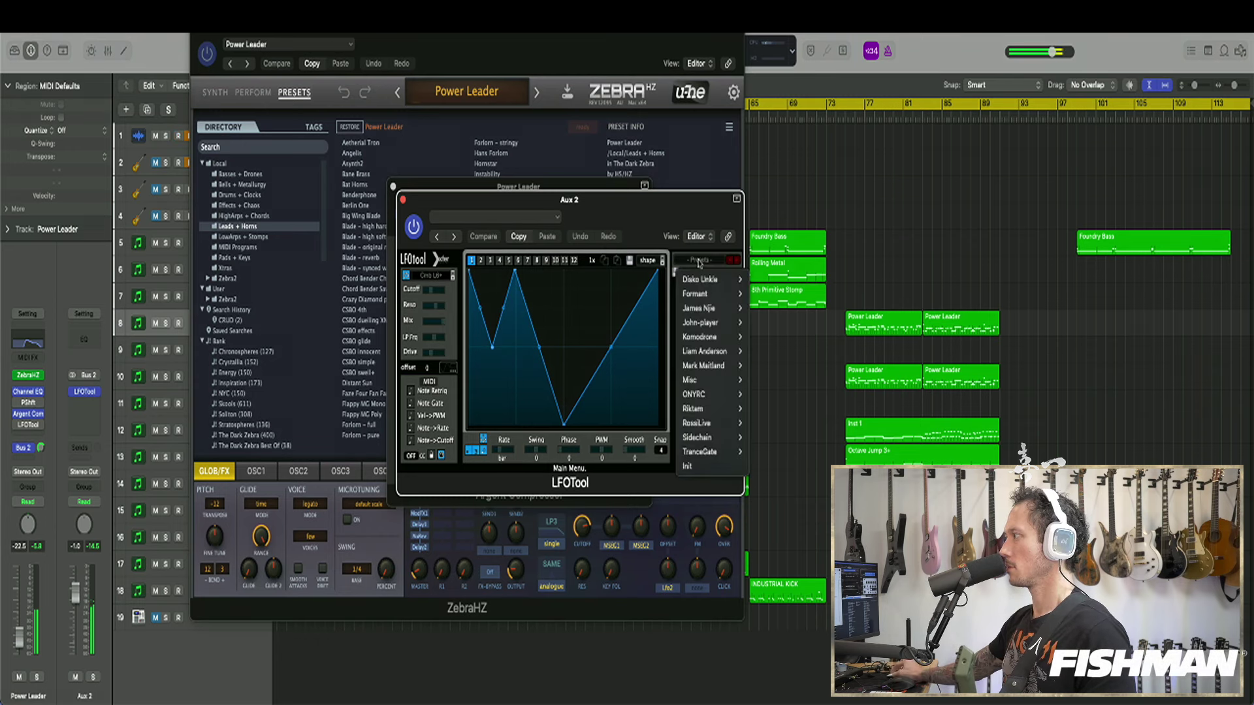
pyautogui.moveTo(696, 452)
pyautogui.click(770, 452)
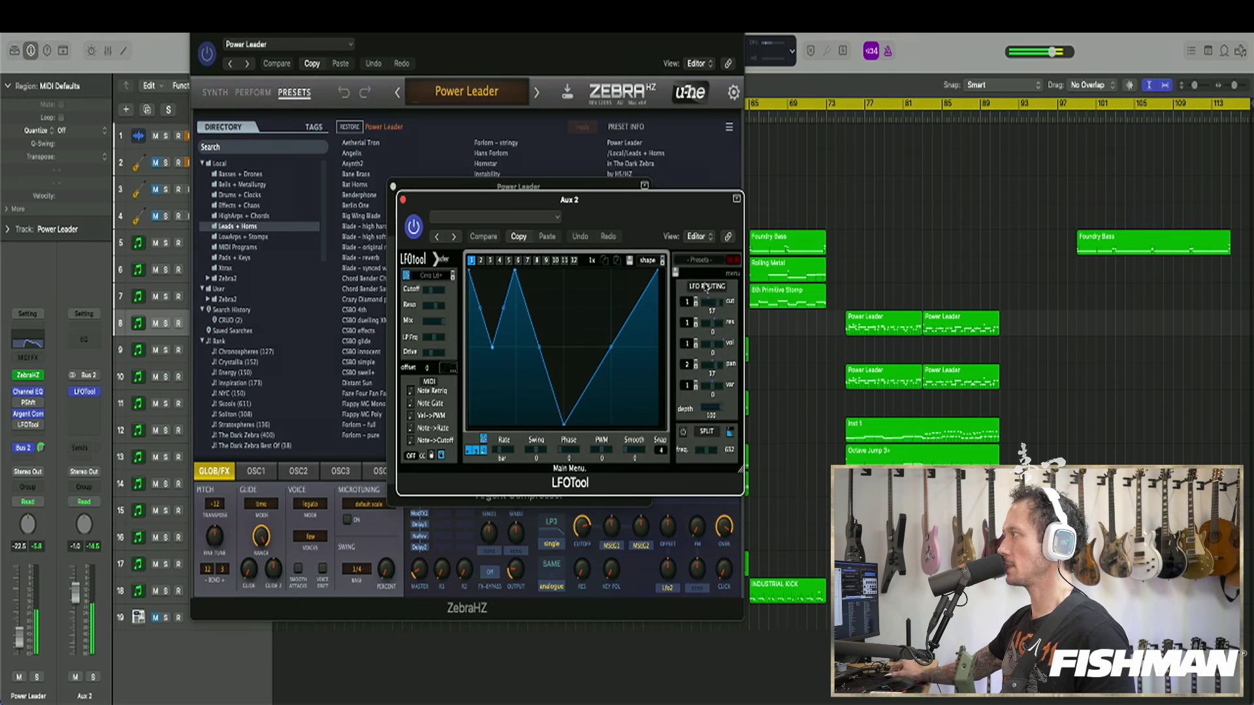
pyautogui.click(714, 263)
pyautogui.click(621, 218)
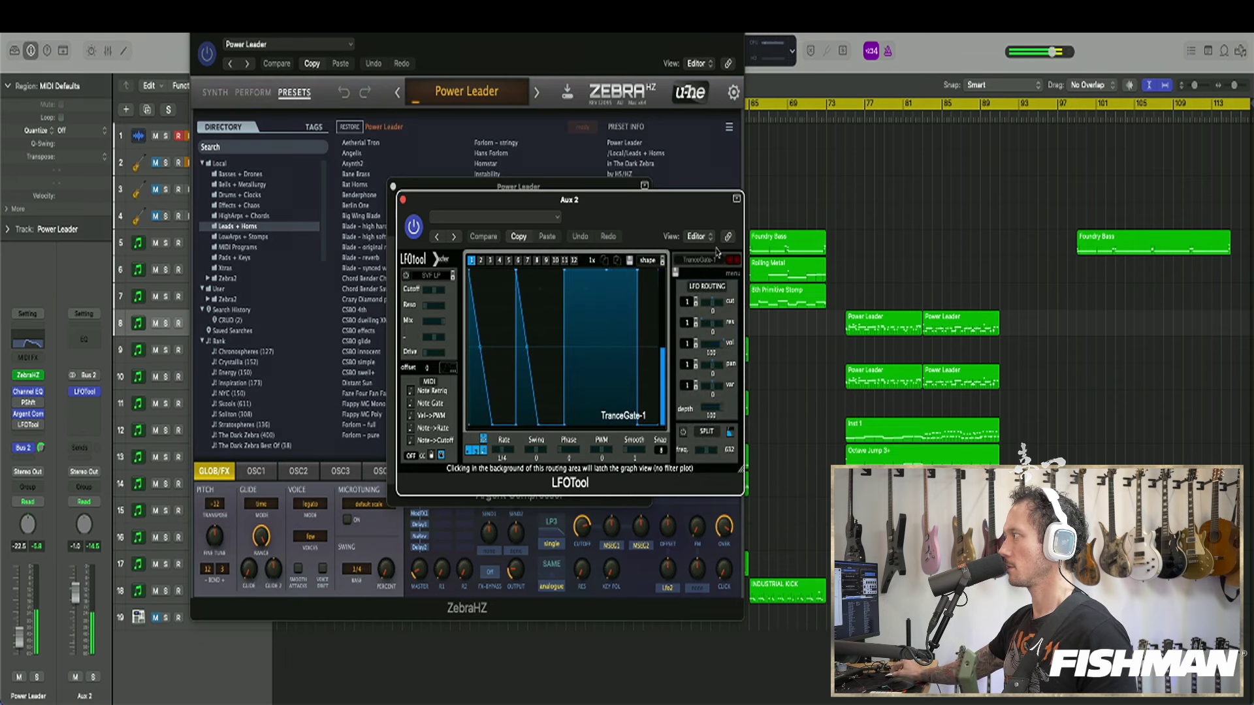
# - Advance the Aux 2 LFOTool to the TranceGate-3 preset and open its preset category list
pyautogui.click(737, 264)
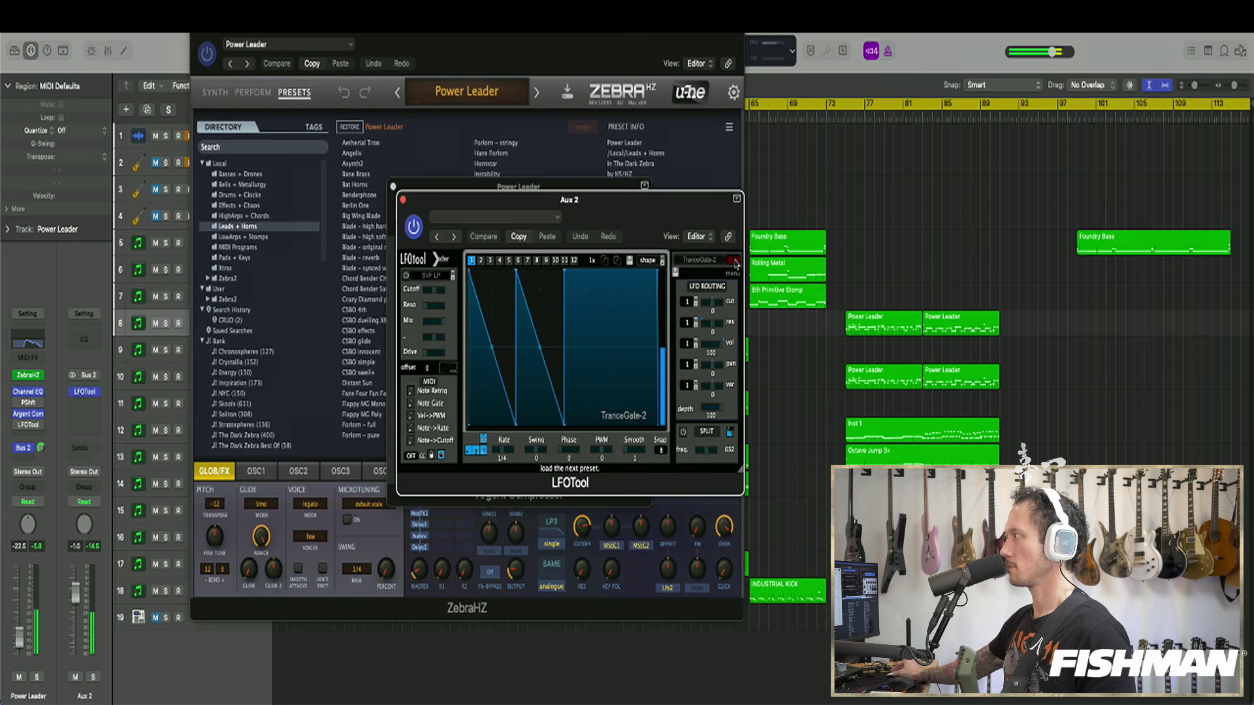
pyautogui.click(737, 264)
pyautogui.click(716, 264)
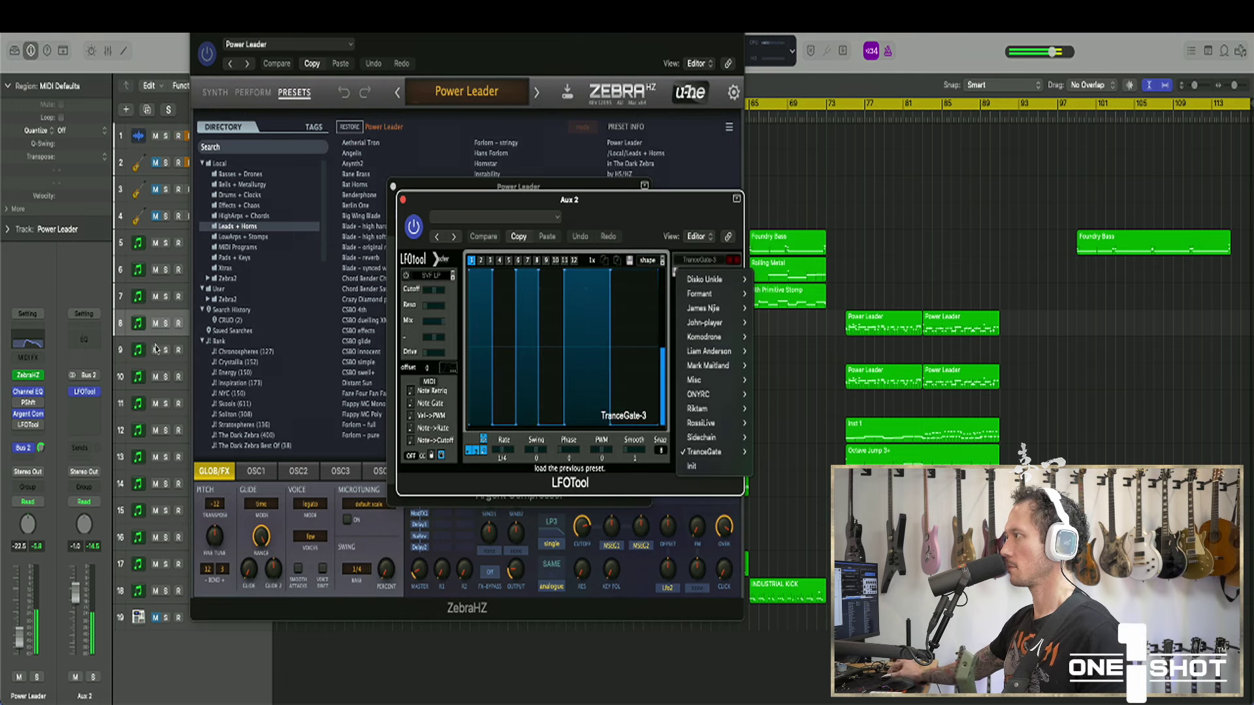
# - Close the Aux 2 LFOTool, the Power Leader Argent Compressor and the ZebraHZ plug-in windows
pyautogui.click(403, 201)
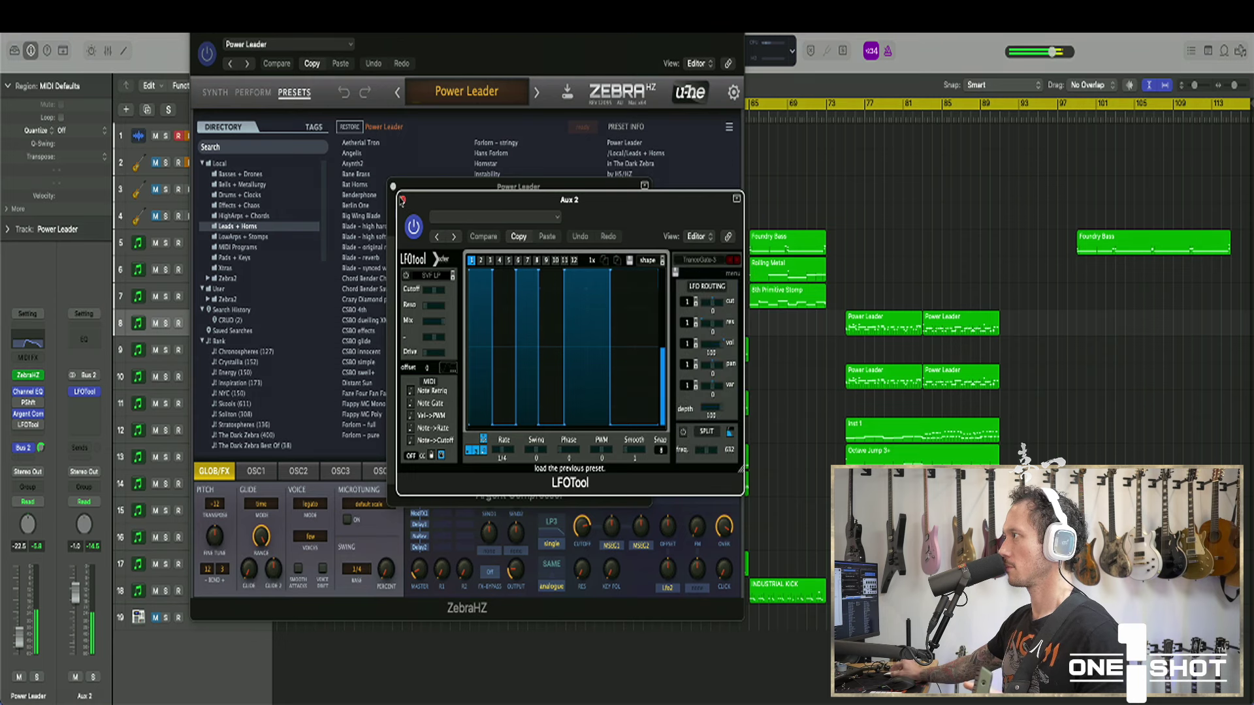
pyautogui.click(401, 200)
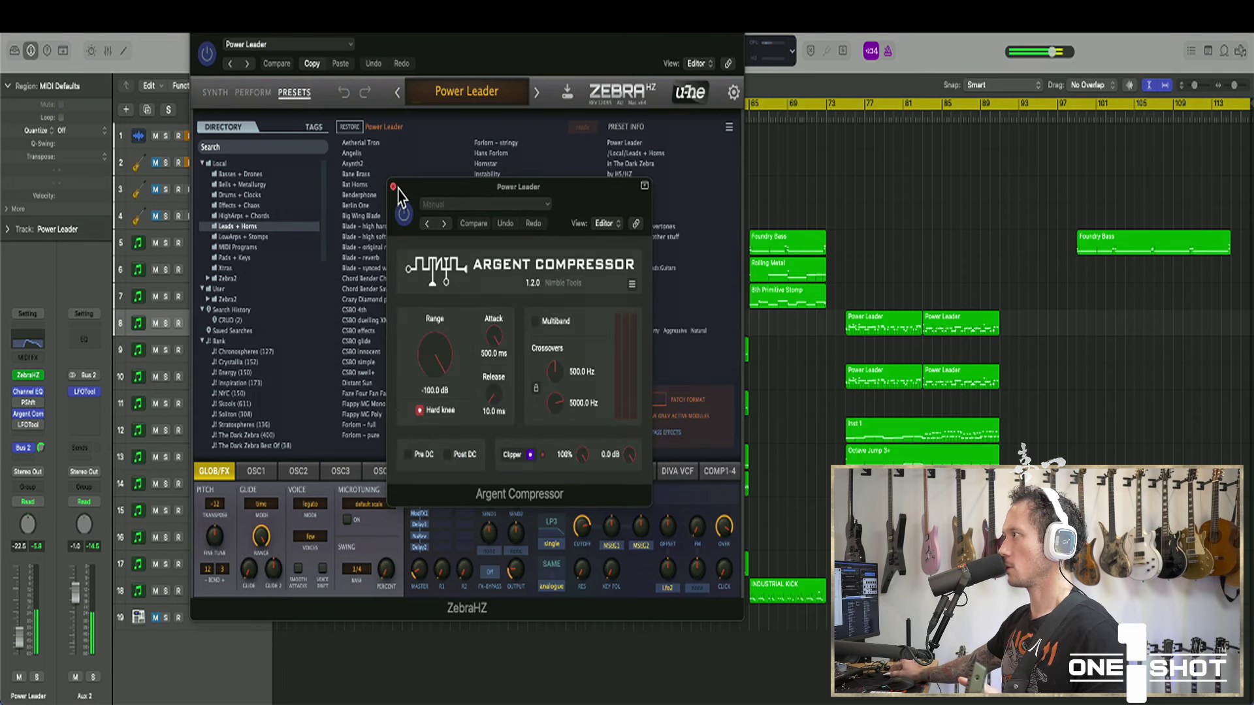
pyautogui.click(392, 186)
pyautogui.click(201, 34)
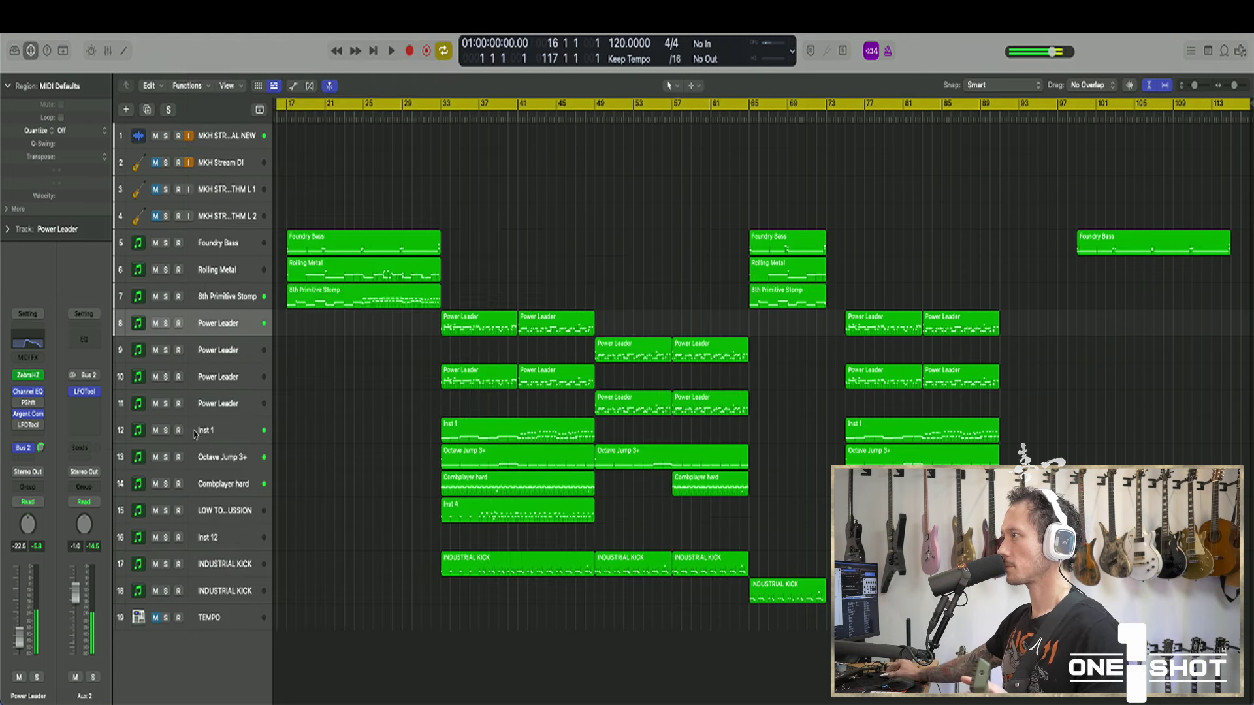
# - Select the Foundry Bass track, bypass its Channel EQ, Argent Compressor and LFOTool, and display the preset browser in its ZebraHZ instrument
pyautogui.click(208, 300)
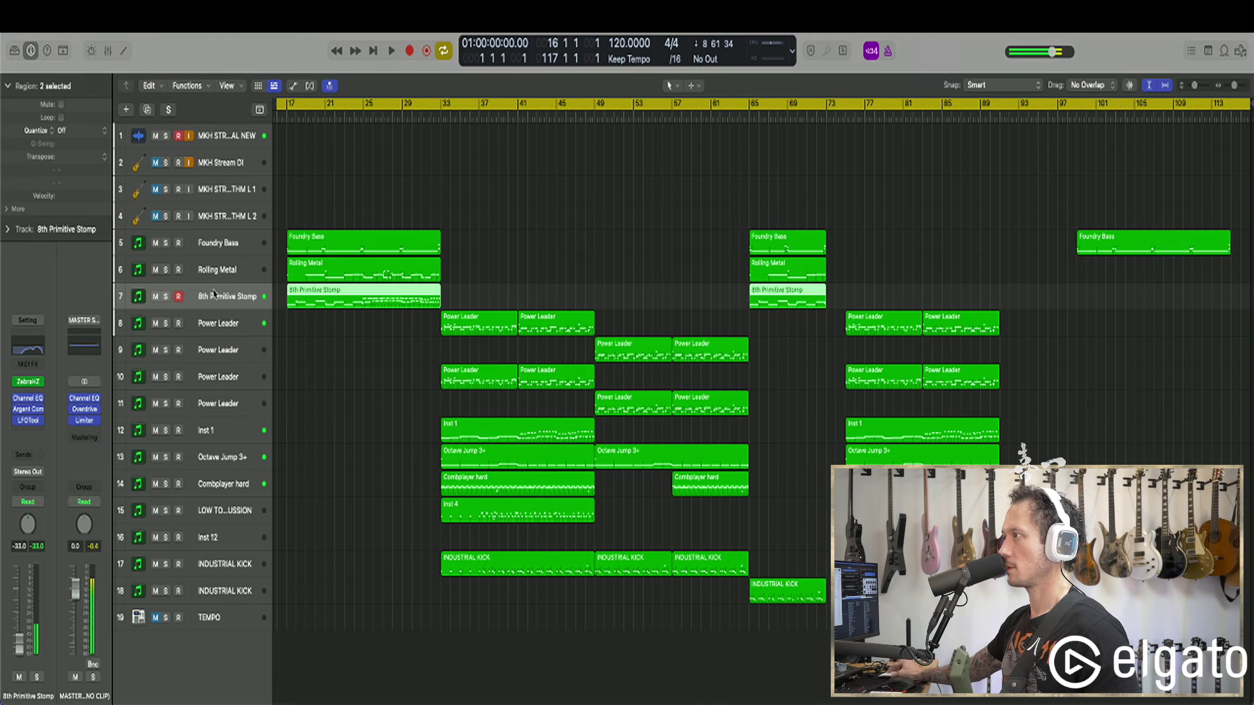
pyautogui.click(210, 248)
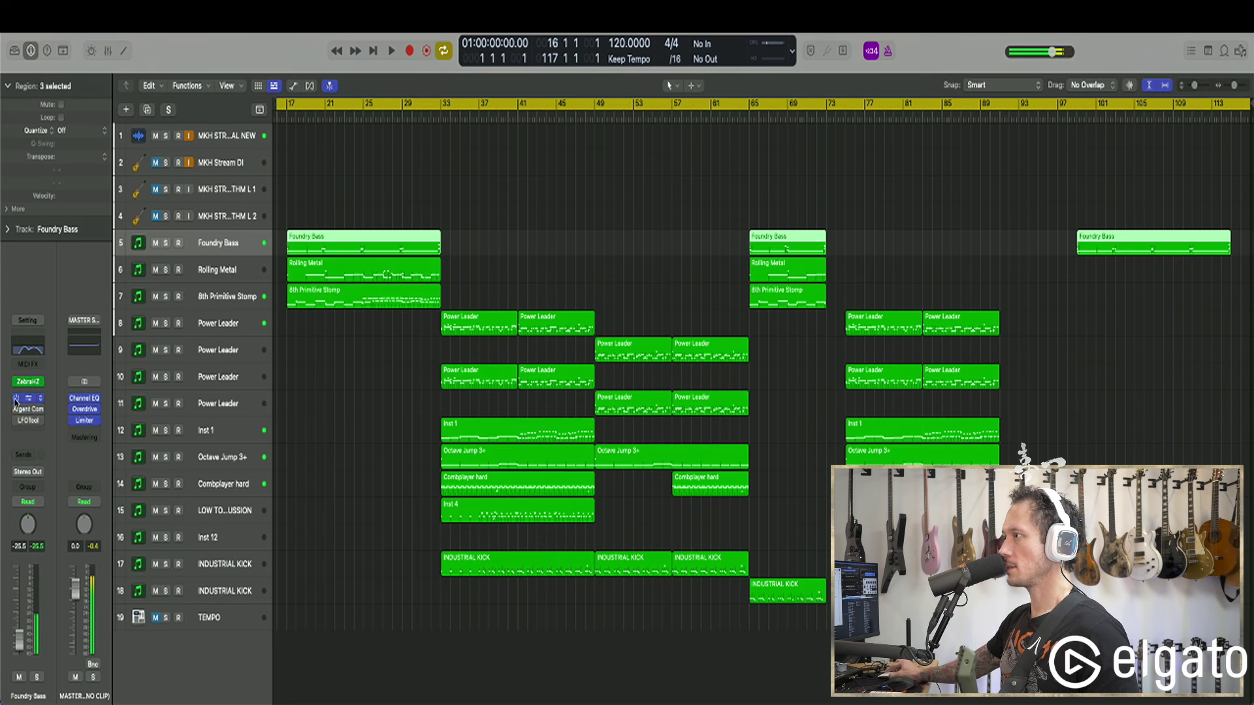
pyautogui.press('v')
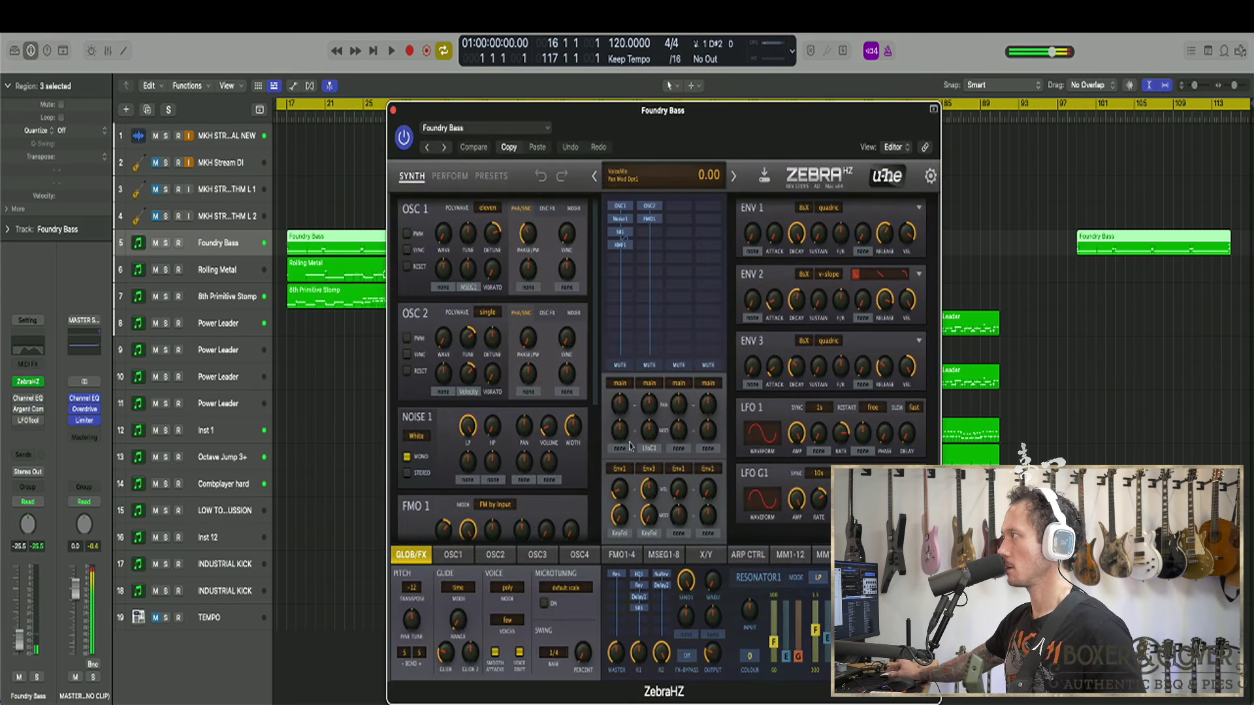
pyautogui.moveTo(733, 143); pyautogui.dragTo(524, 126)
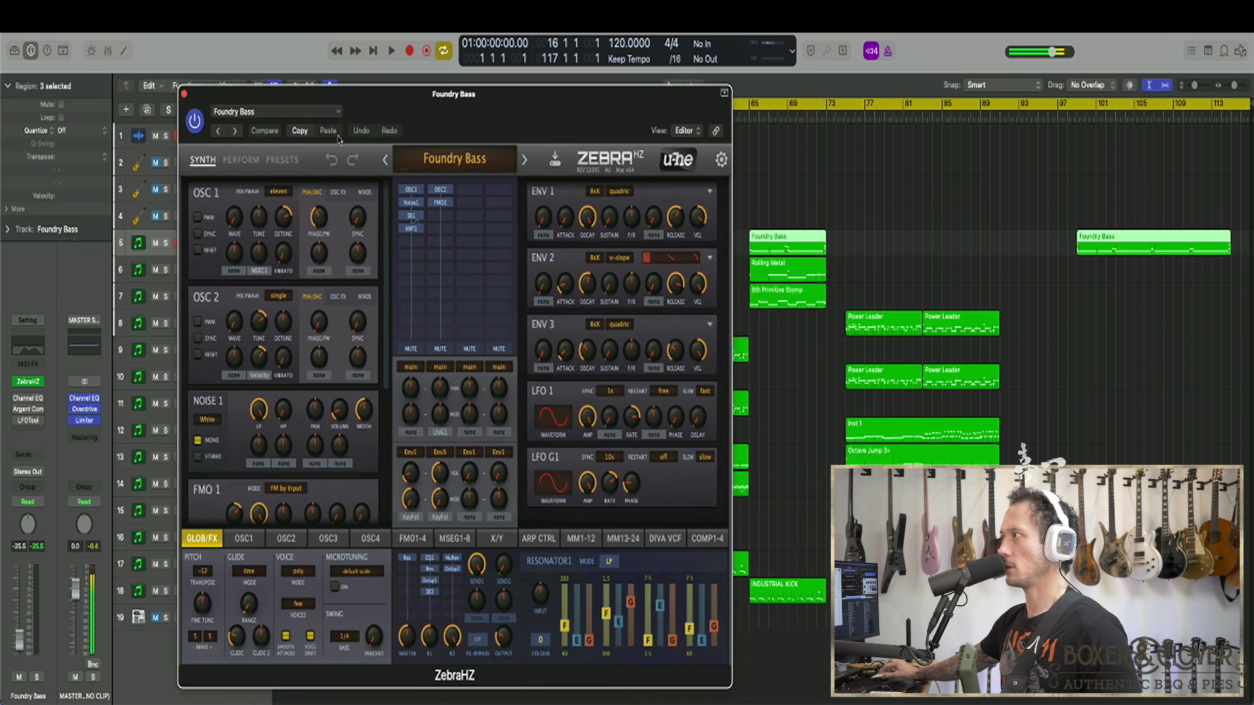
pyautogui.click(282, 161)
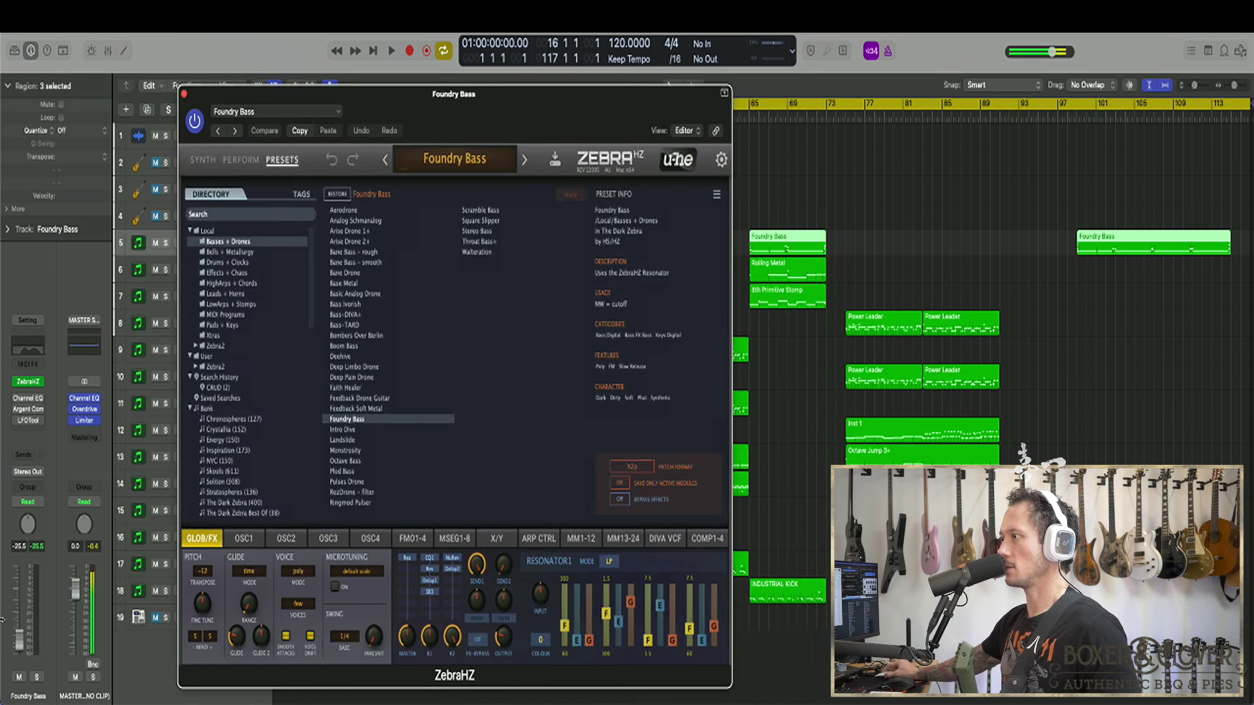
# - Raise Foundry Bass to 0.6 dB, and bring its volume down to -16.6 dB with Channel EQ and Argent Compressor re-enabled
pyautogui.moveTo(21, 646); pyautogui.dragTo(20, 590)
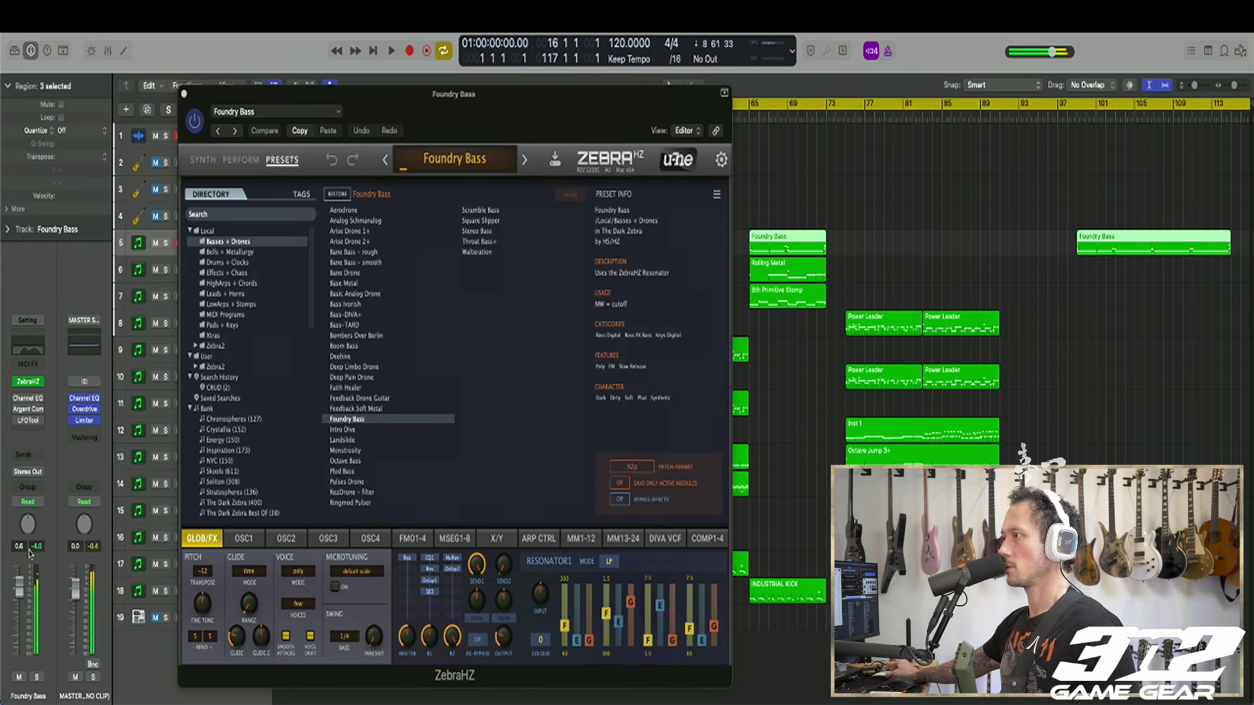
pyautogui.moveTo(16, 400)
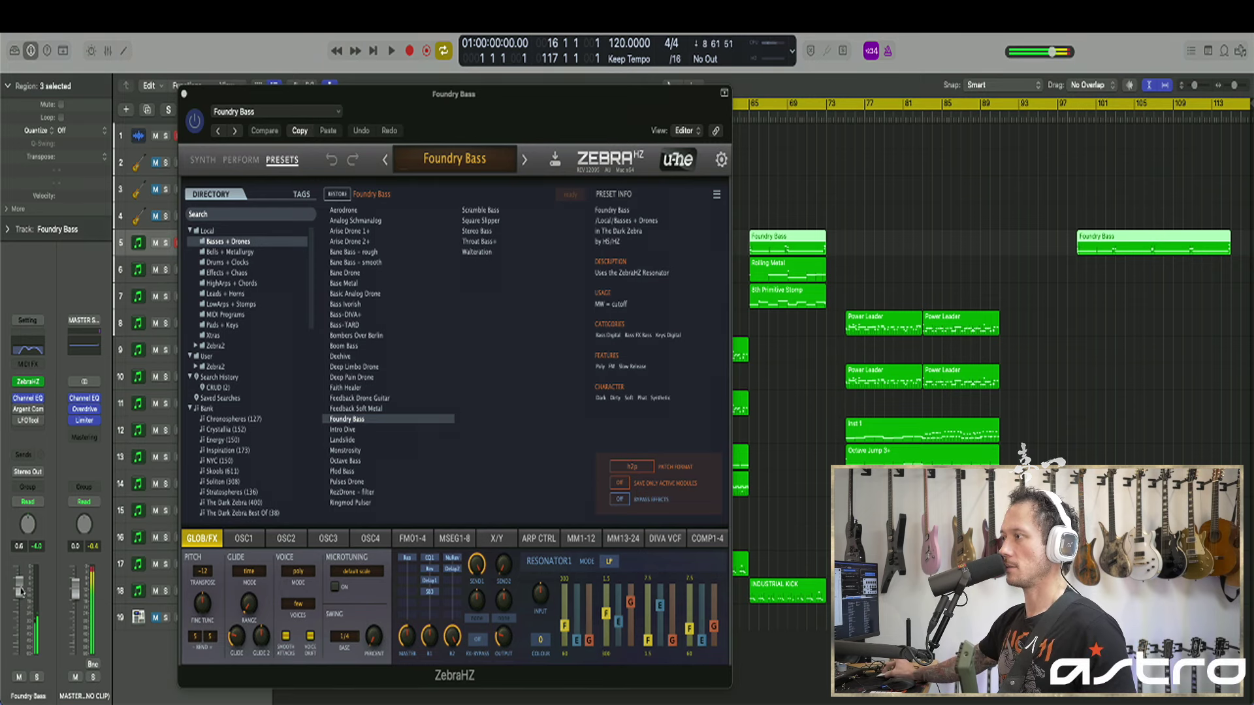
pyautogui.moveTo(20, 591); pyautogui.dragTo(19, 631)
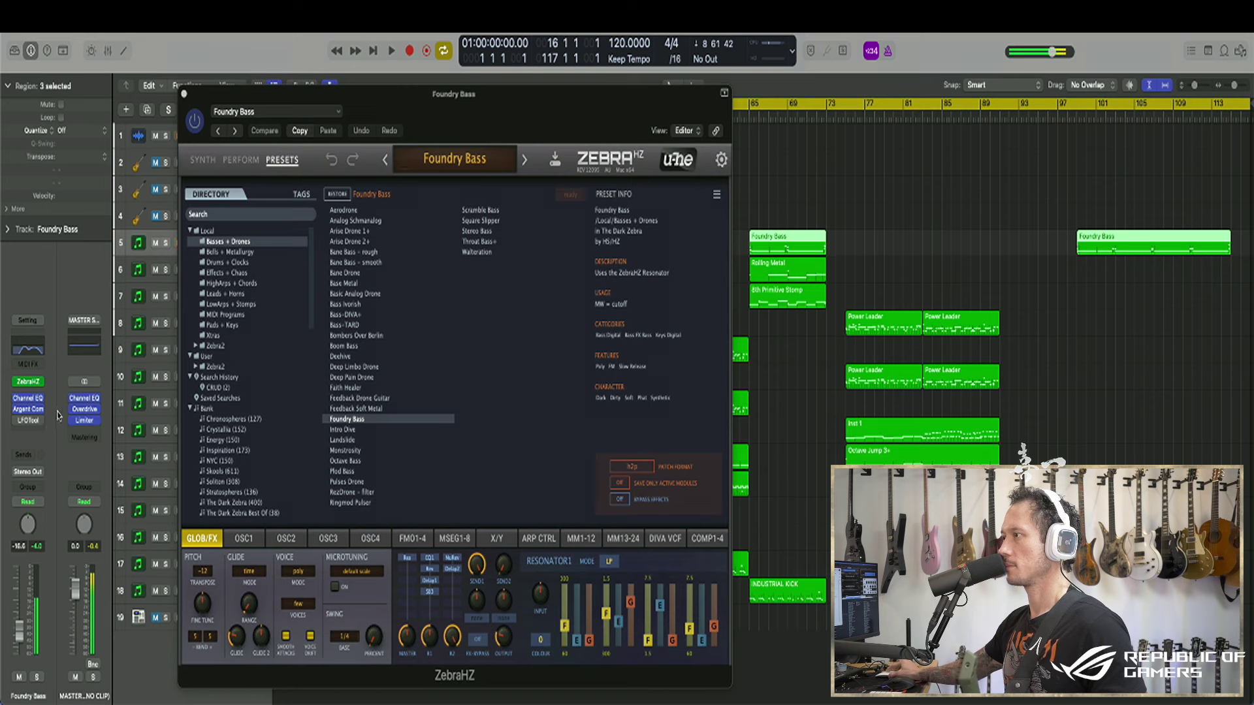
# - Re-enable LFOTool on Foundry Bass, load its Sidechain-1 preset from the Sidechain category, and close the open plug-in windows
pyautogui.click(21, 421)
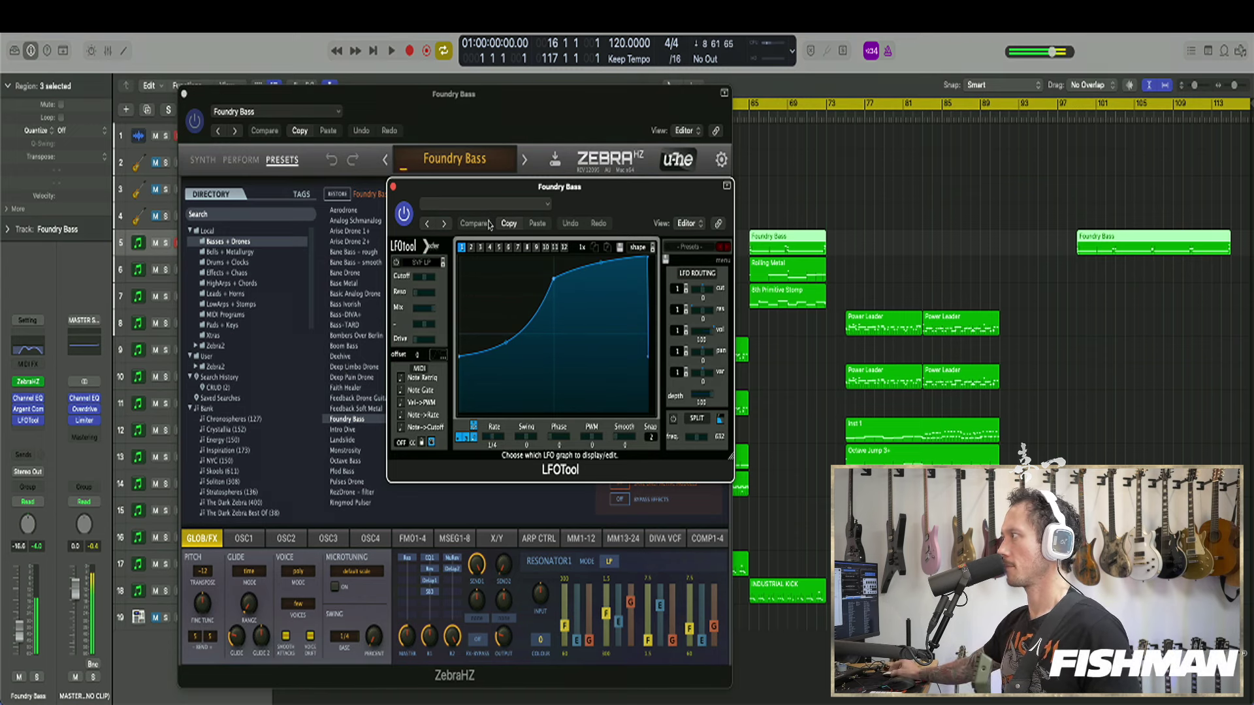
pyautogui.click(719, 247)
pyautogui.click(691, 247)
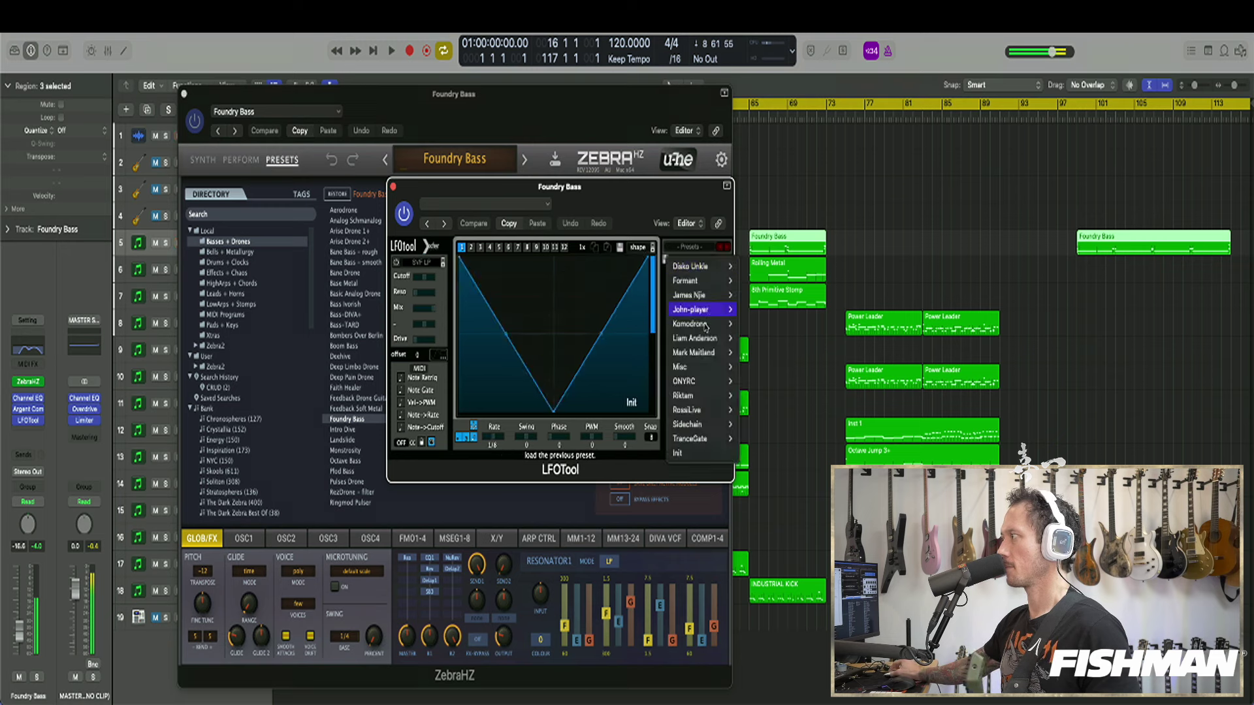
pyautogui.click(583, 333)
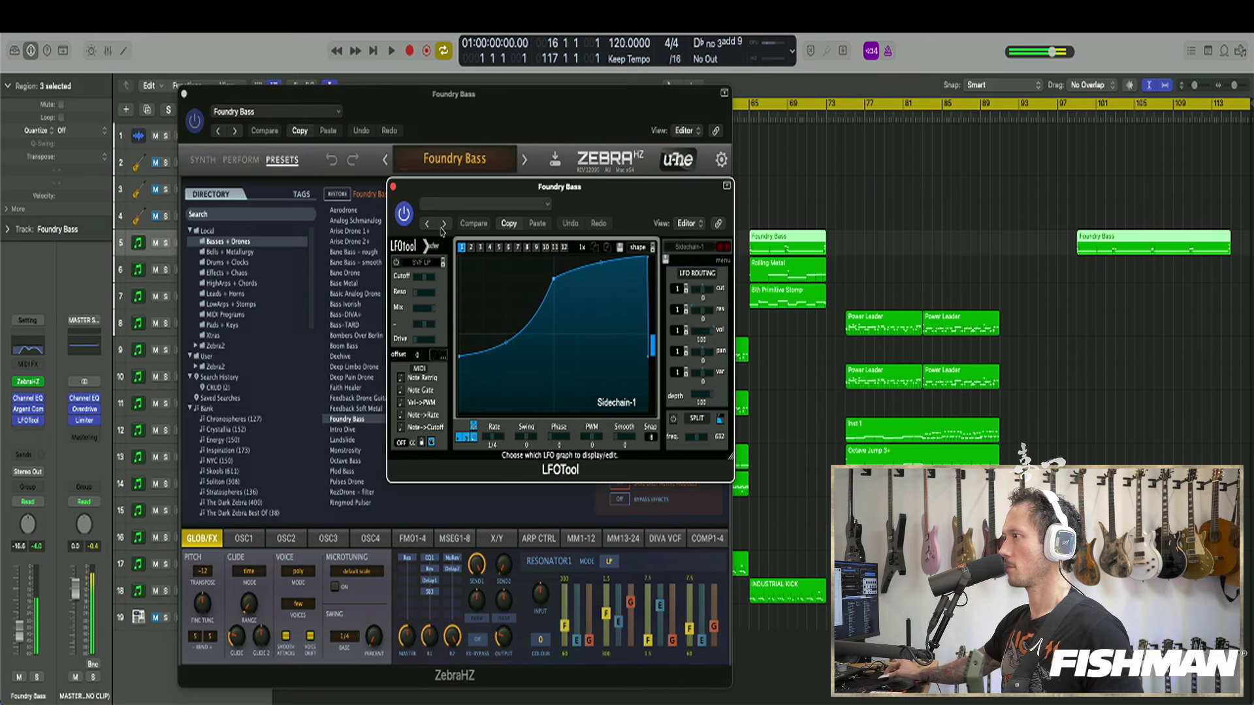
pyautogui.click(393, 187)
pyautogui.click(185, 95)
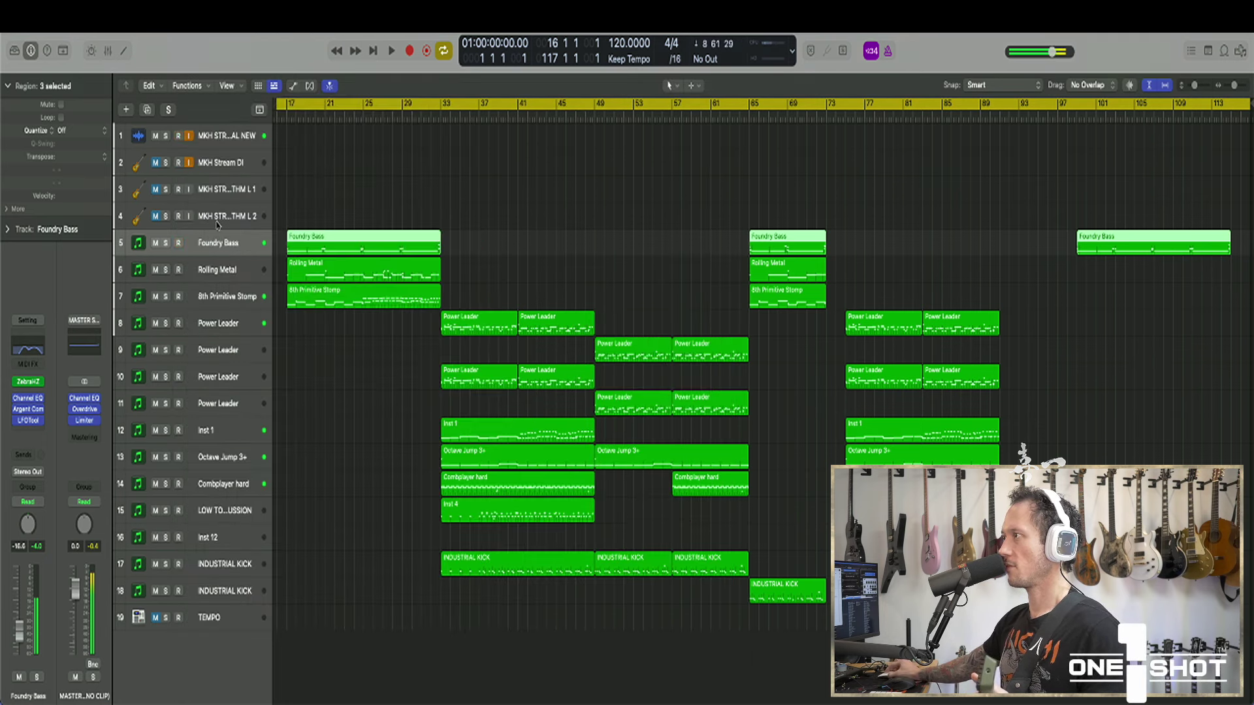
# - Select the LOW TOM PERCUSSION track and play the arrangement briefly from bar 16
pyautogui.click(207, 512)
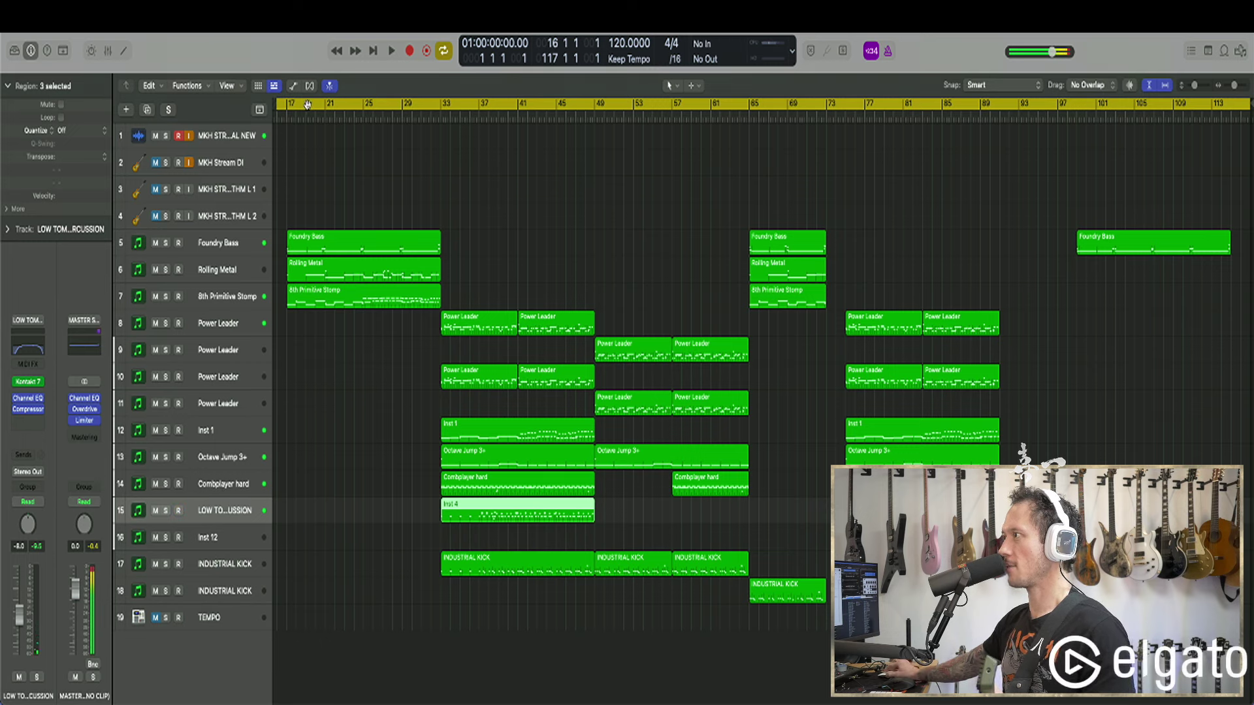
pyautogui.click(303, 161)
pyautogui.press('space')
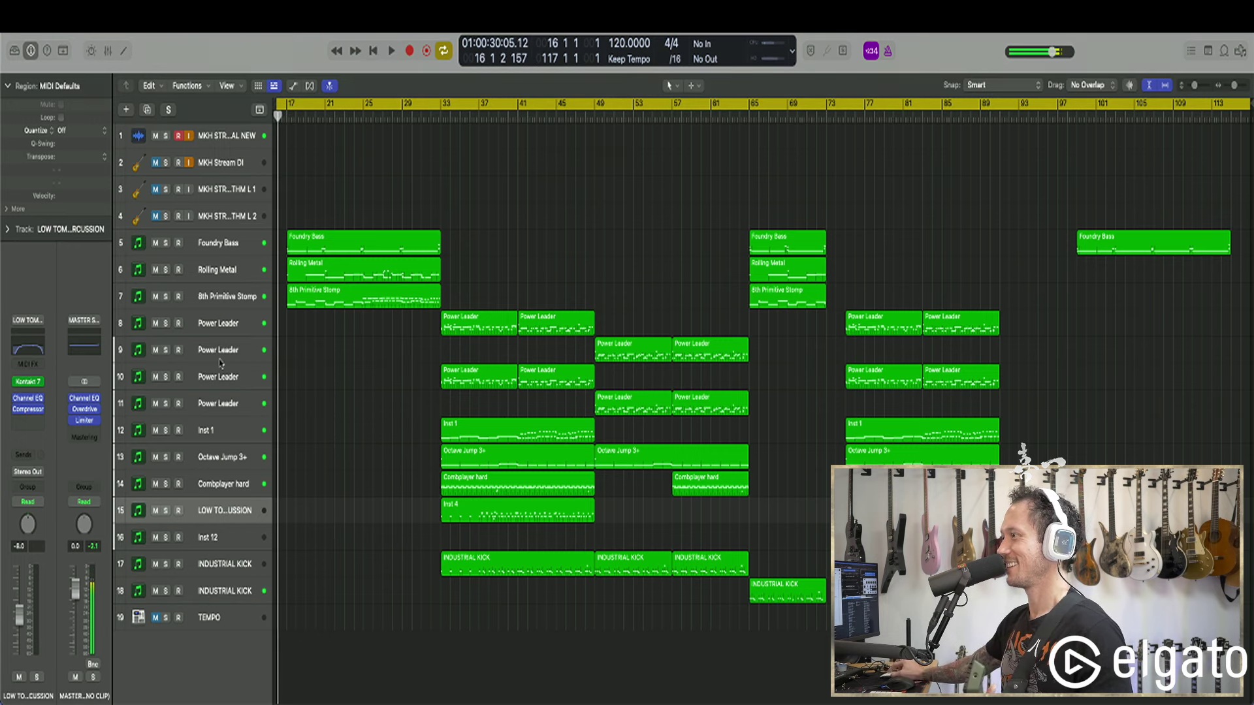
# - Record-enable LOW TOM PERCUSSION with its Kontakt 7 Damage 2 instrument open, and raise the channel volume to 0.6 dB
pyautogui.click(178, 511)
pyautogui.click(184, 504)
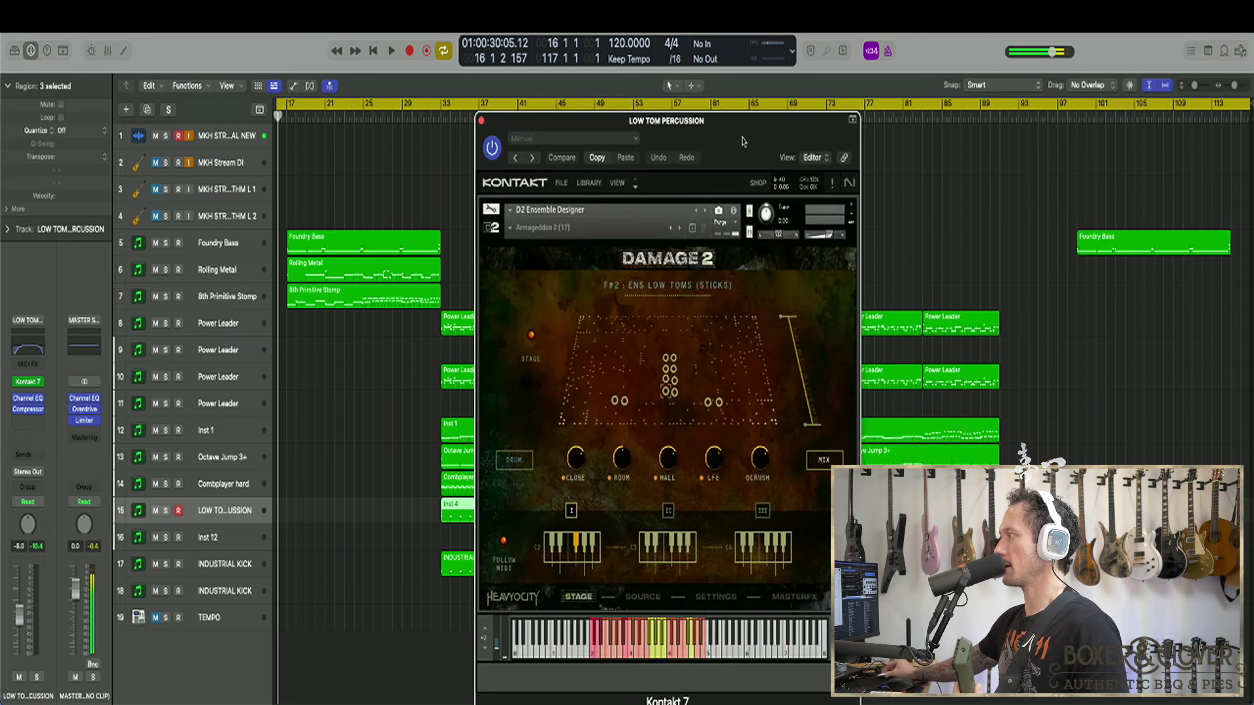
pyautogui.moveTo(717, 76); pyautogui.dragTo(516, 76)
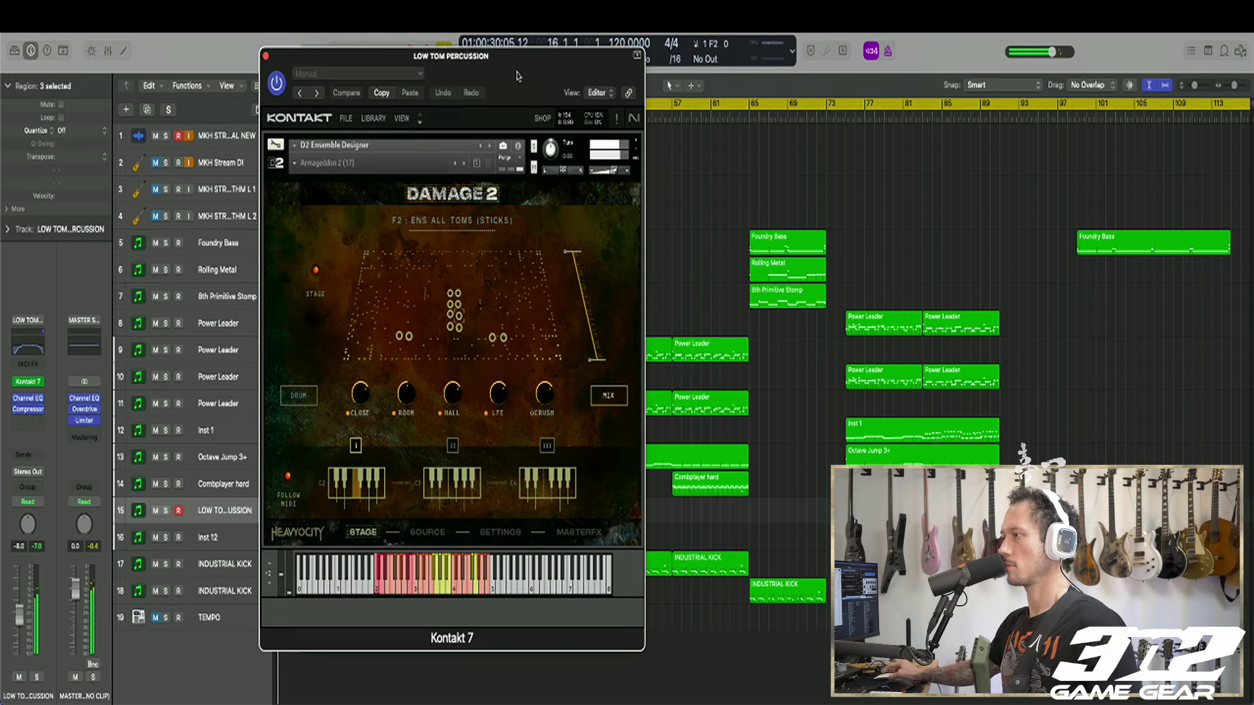
pyautogui.moveTo(18, 614); pyautogui.dragTo(26, 568)
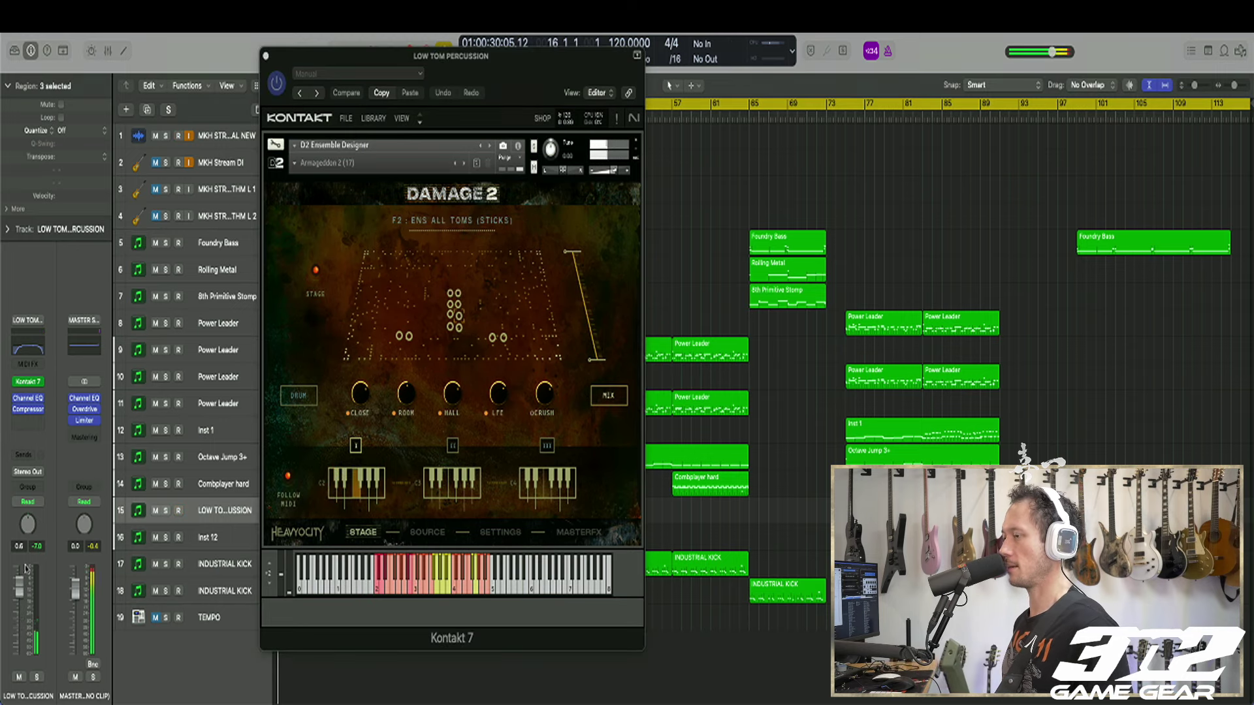